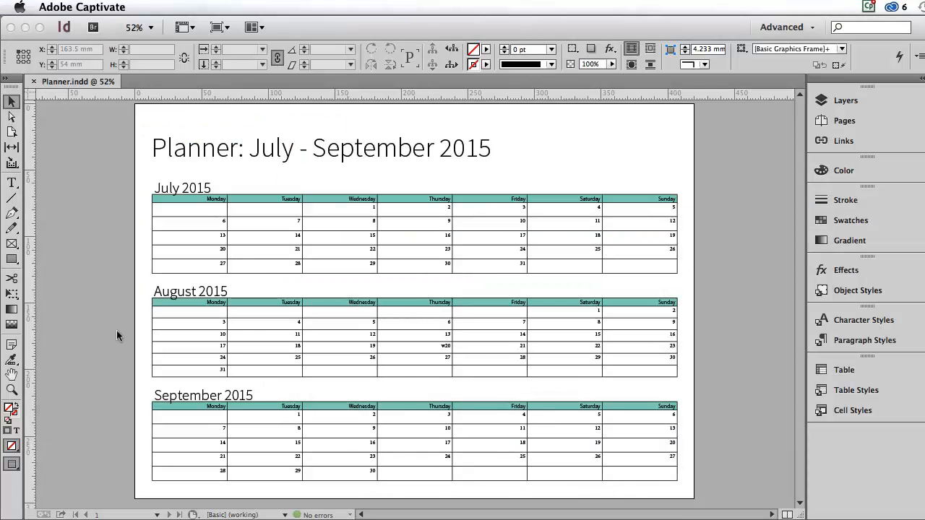
Show the Scripts utility and reveal the User scripts folder in Finder.
click(116, 330)
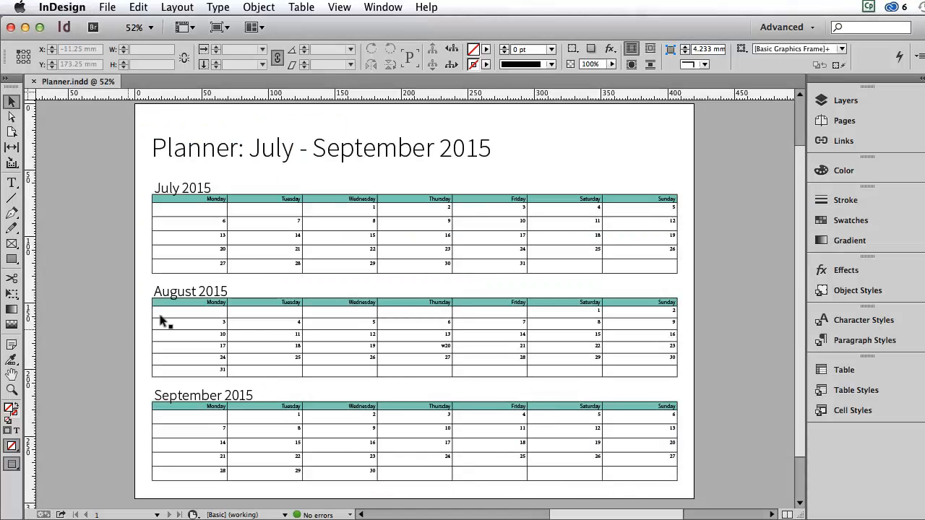
click(372, 7)
mouse_move(429, 358)
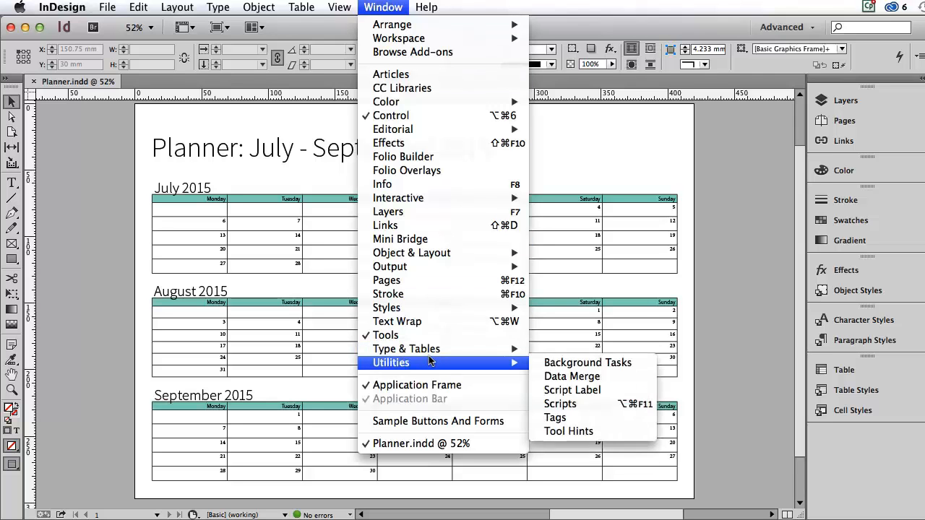
click(563, 403)
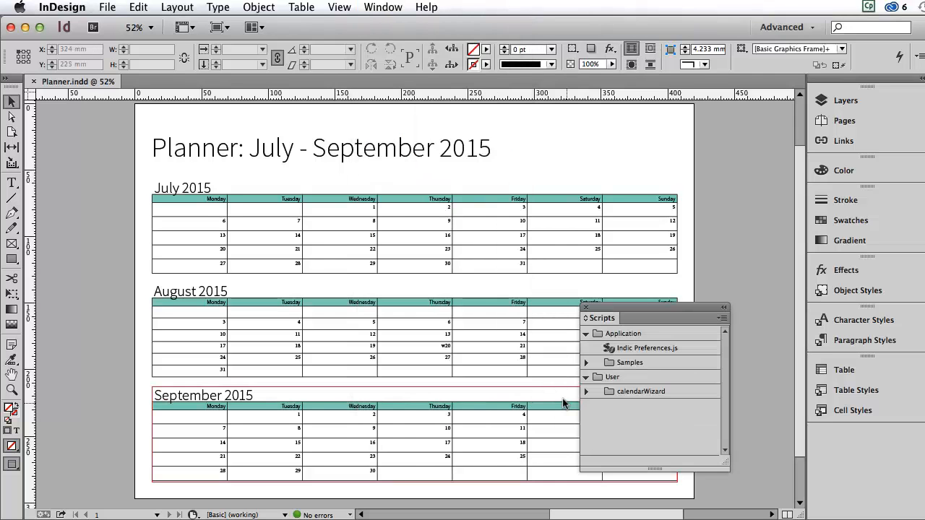
right_click(593, 377)
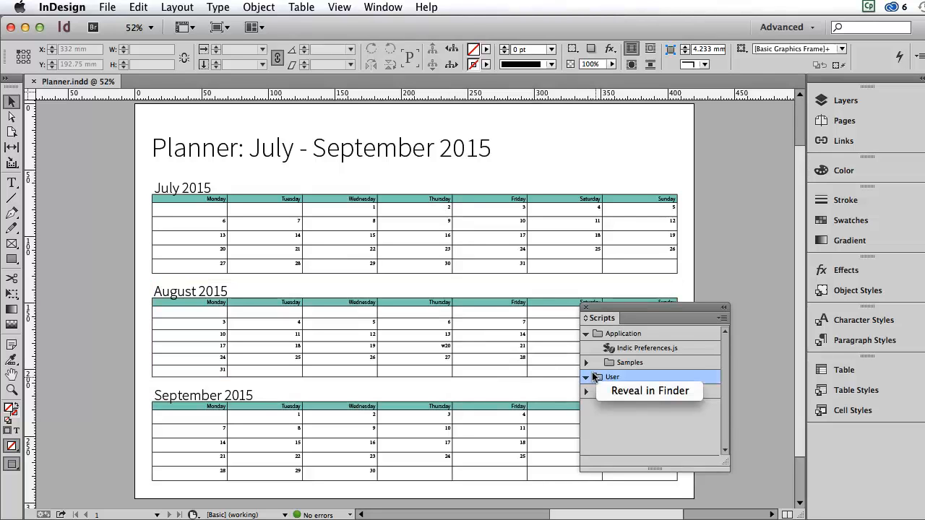
click(609, 390)
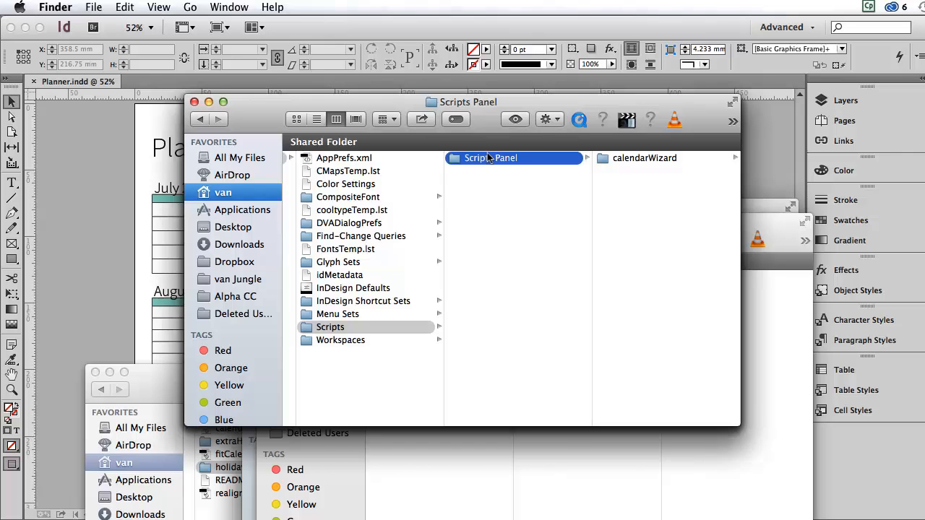
Move Australia2014_15.holidays from the calendarWizard script's extraHolidays folder into its holidays folder.
click(614, 157)
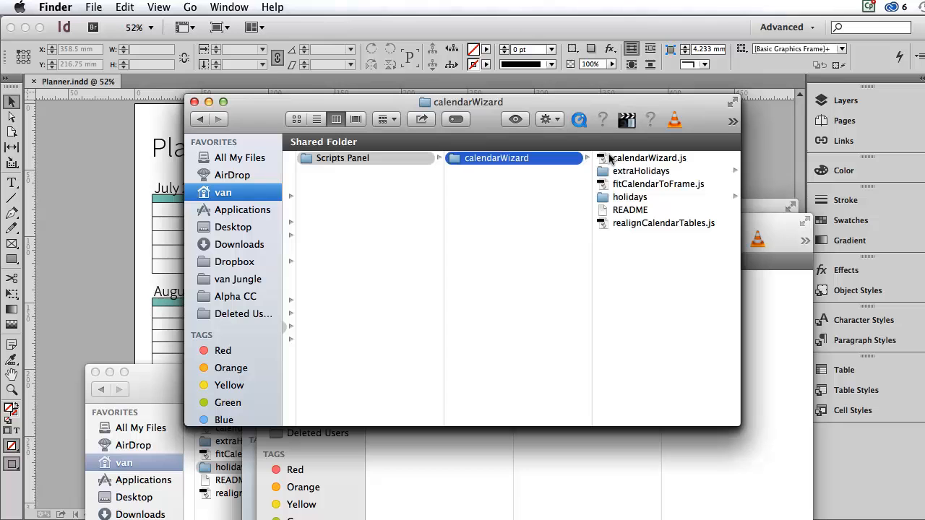
click(635, 196)
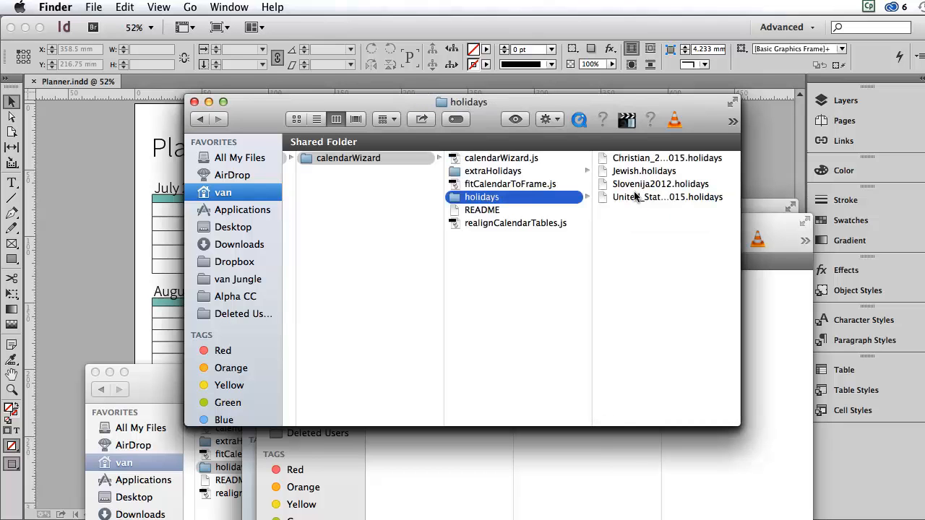
click(495, 171)
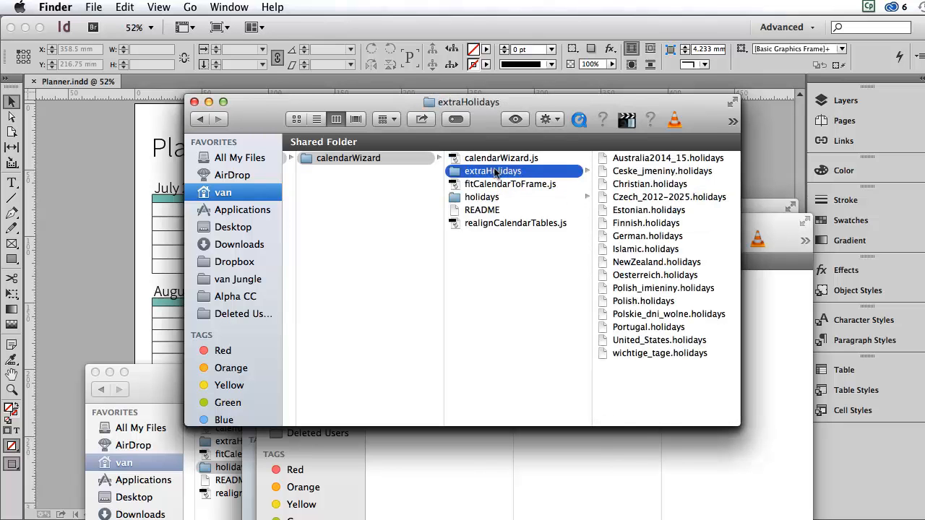
click(478, 197)
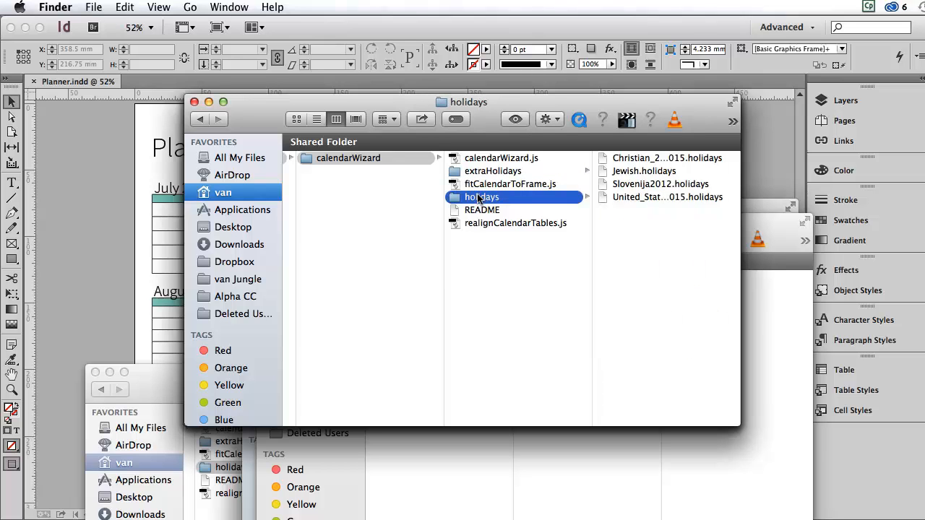
click(489, 171)
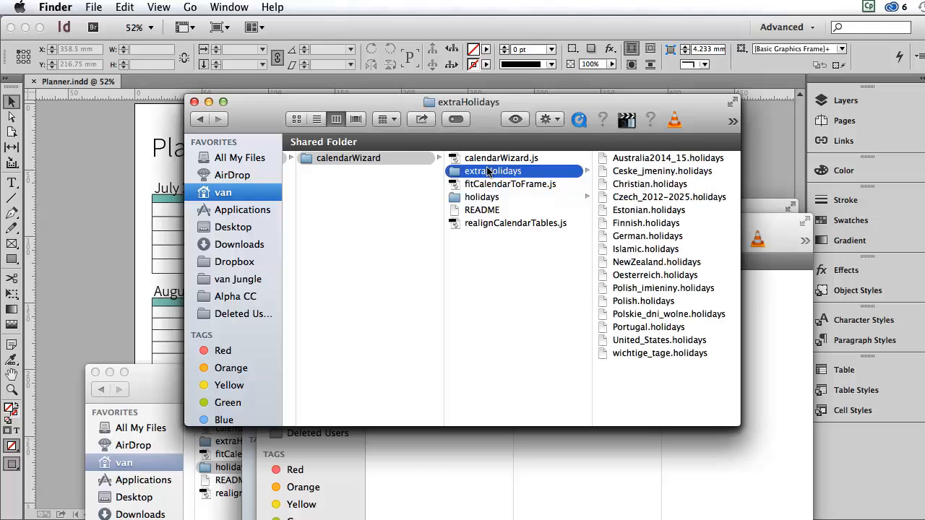
click(620, 159)
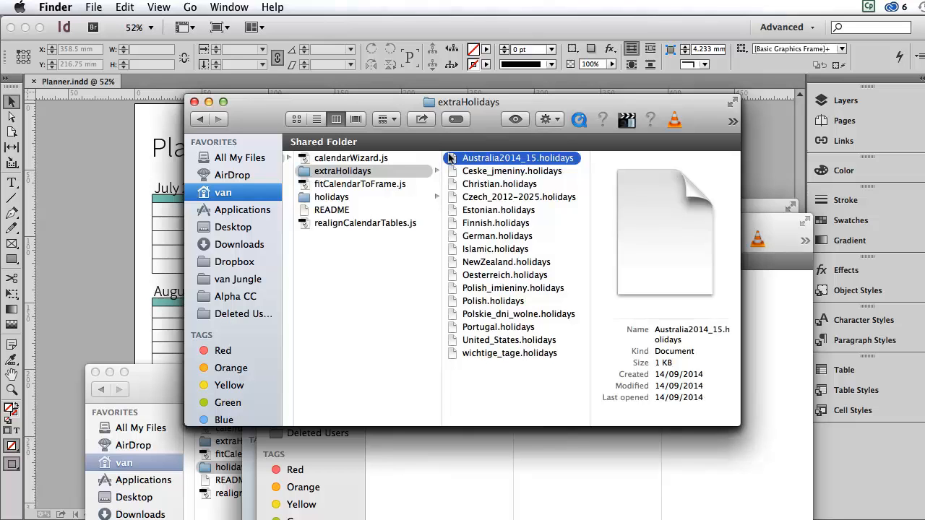
drag(449, 157, 311, 198)
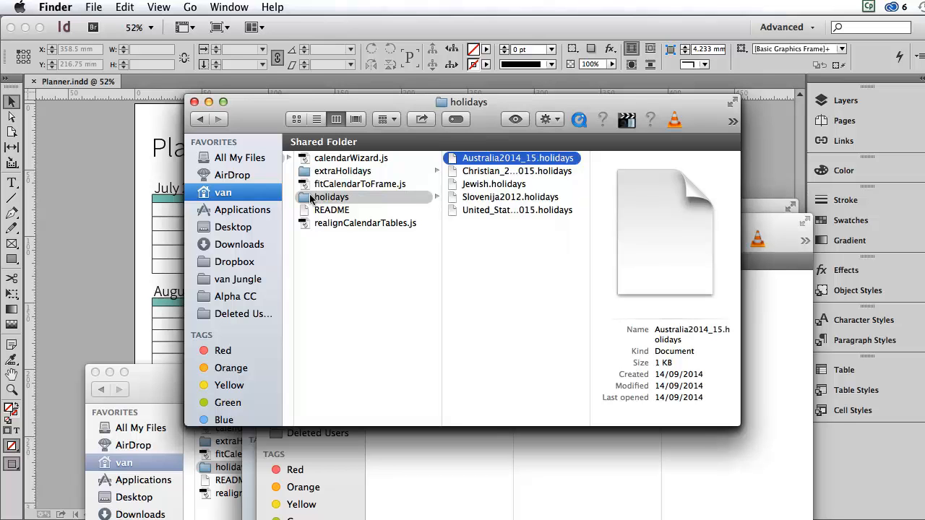
Switch back to InDesign, expand the calendarWizard script folder, and create a new single-page A3 landscape document.
click(99, 204)
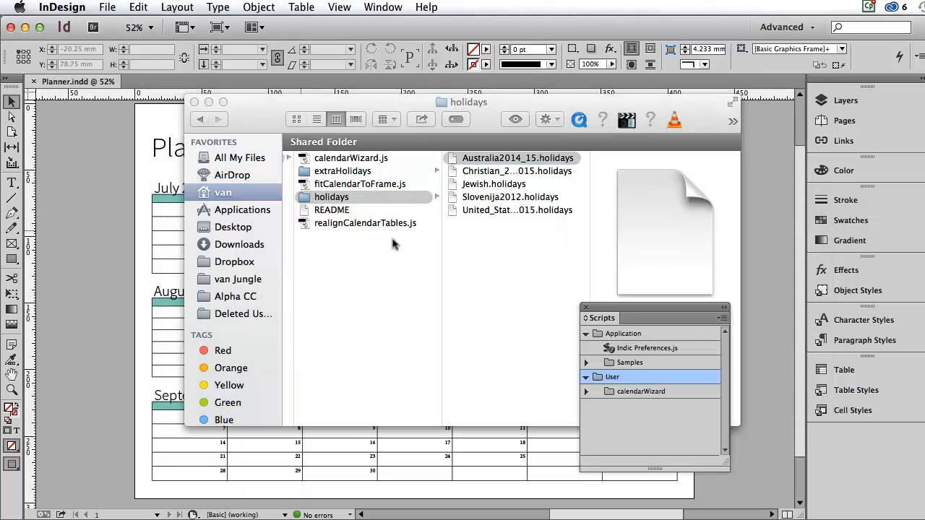
click(586, 391)
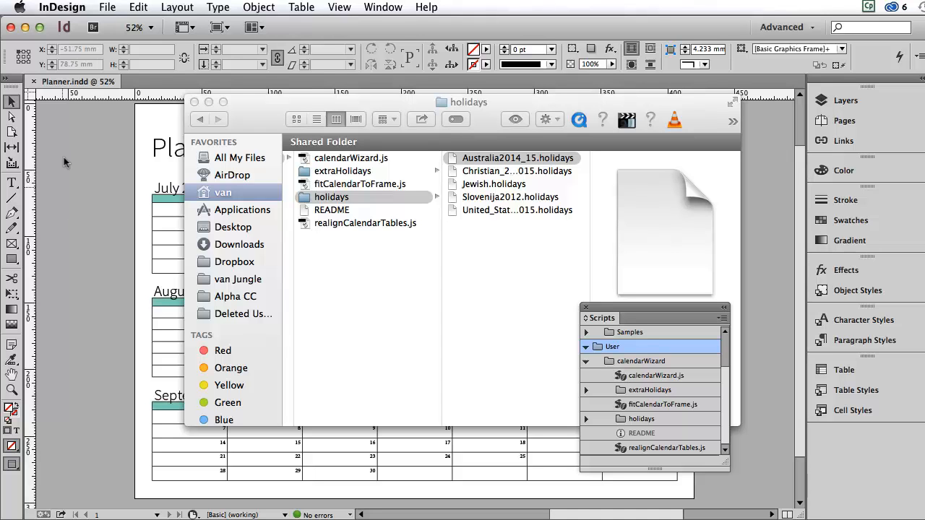
click(107, 7)
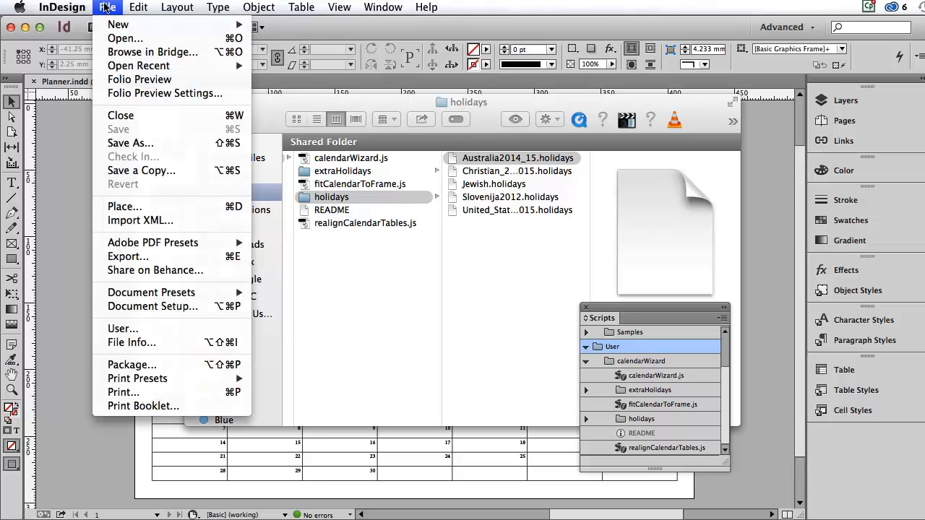
mouse_move(110, 24)
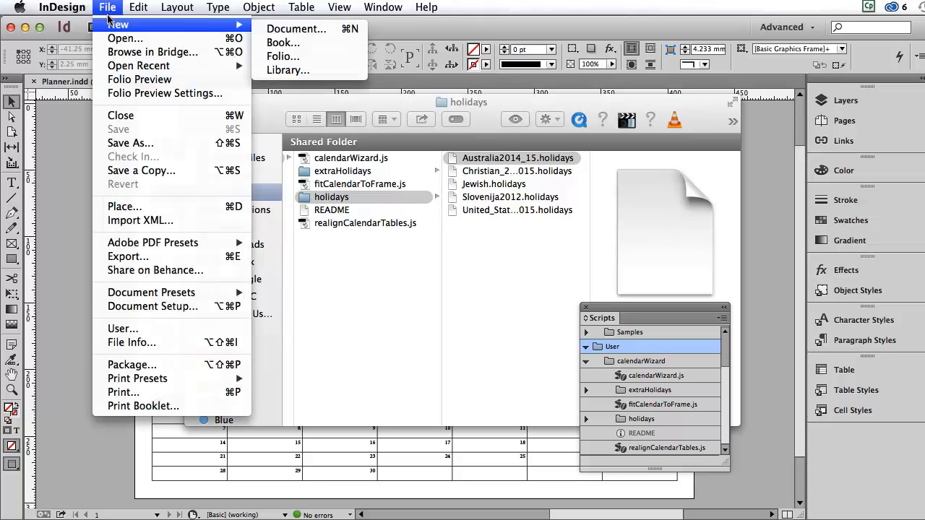
click(269, 29)
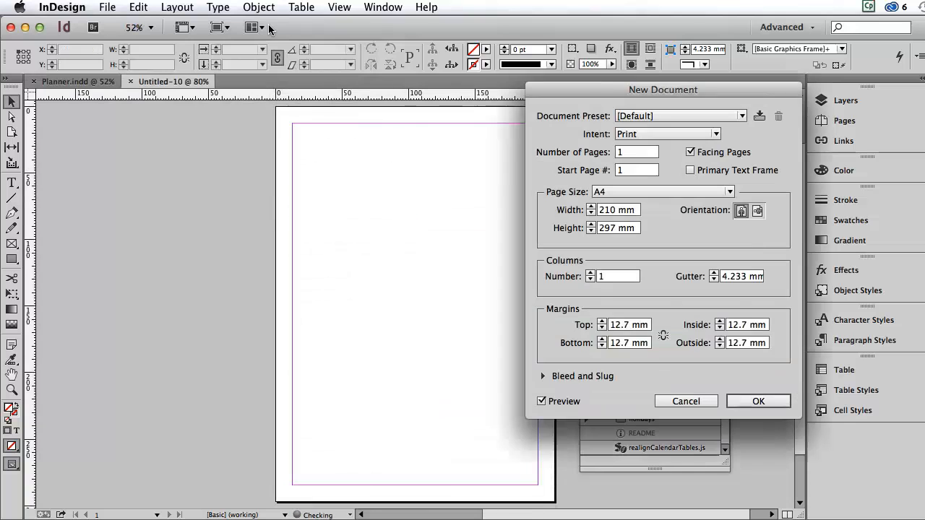
click(626, 194)
click(622, 311)
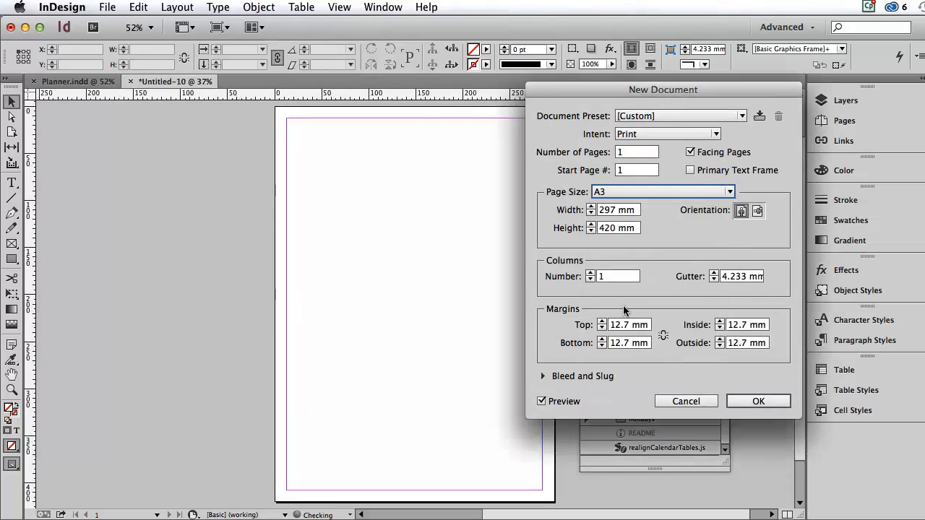
click(756, 210)
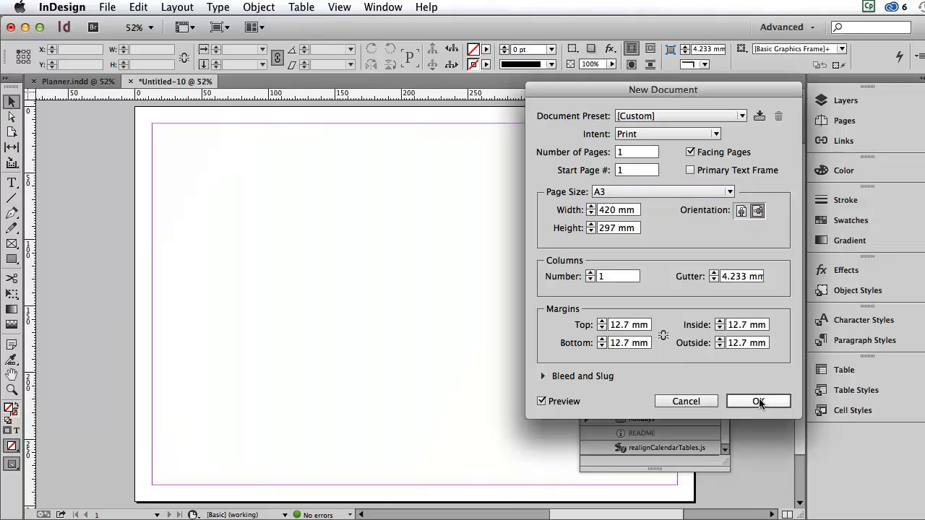
click(757, 402)
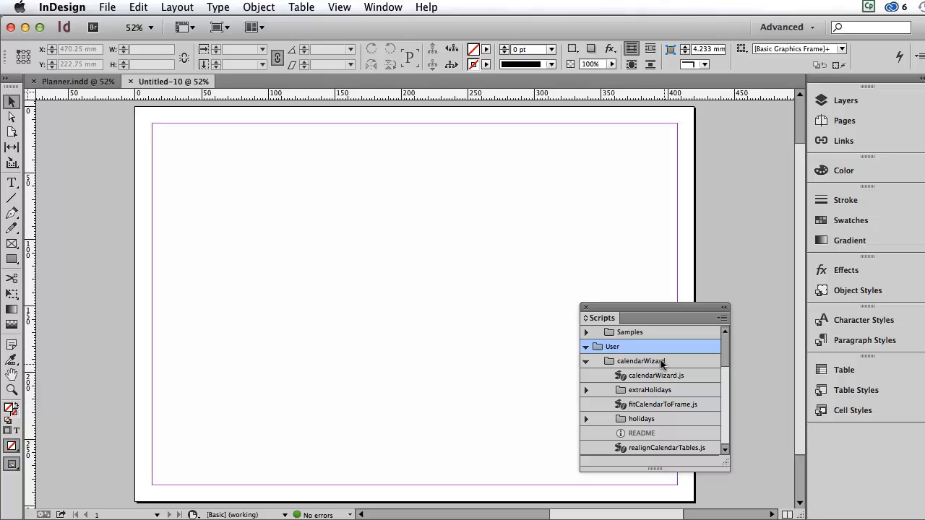
Run calendarWizard.js and set the calendar range from July 2015 to September 2015.
double_click(617, 369)
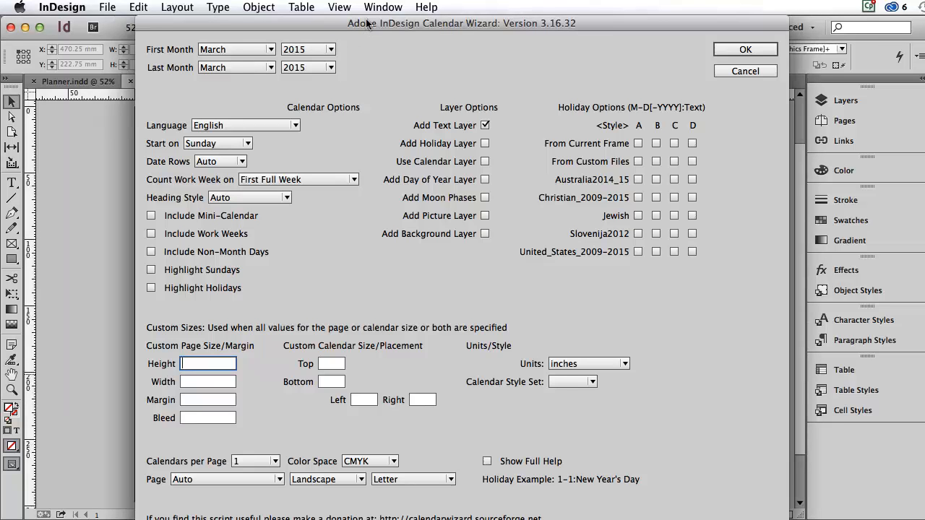
click(215, 49)
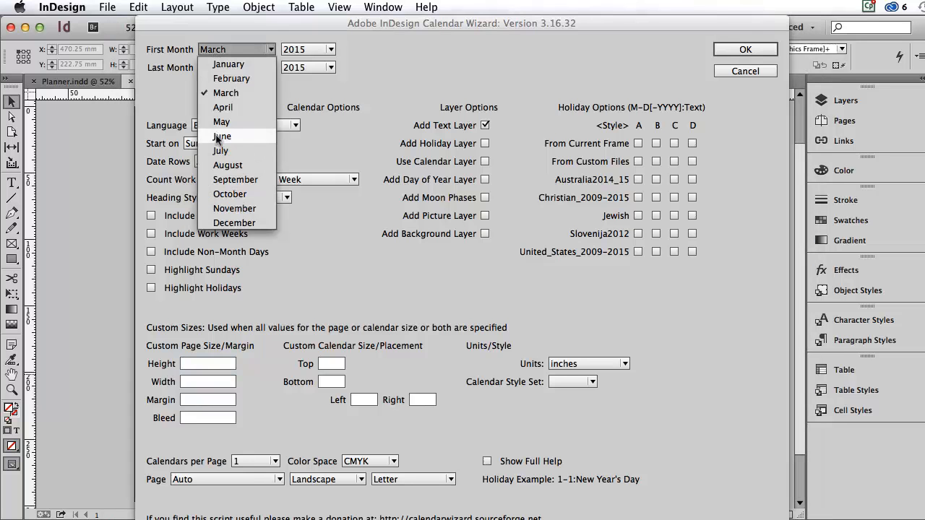
click(219, 150)
click(215, 67)
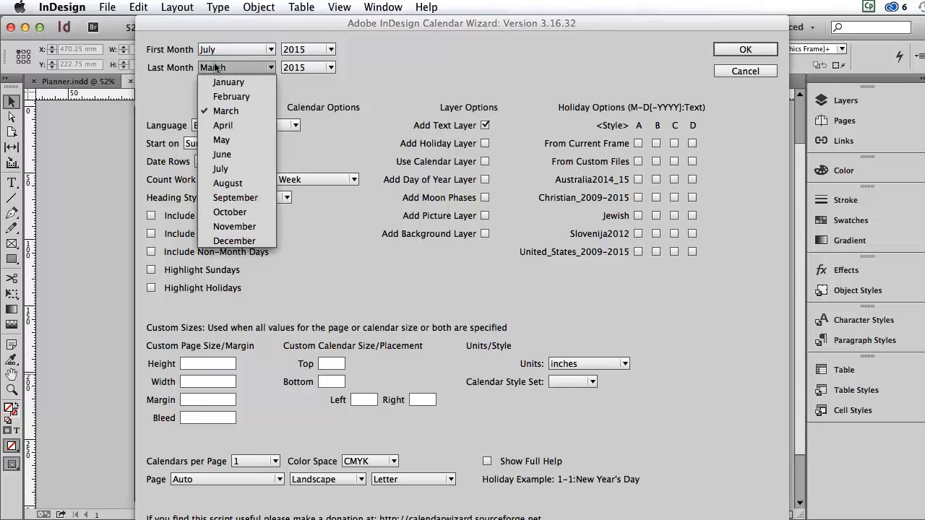
click(226, 195)
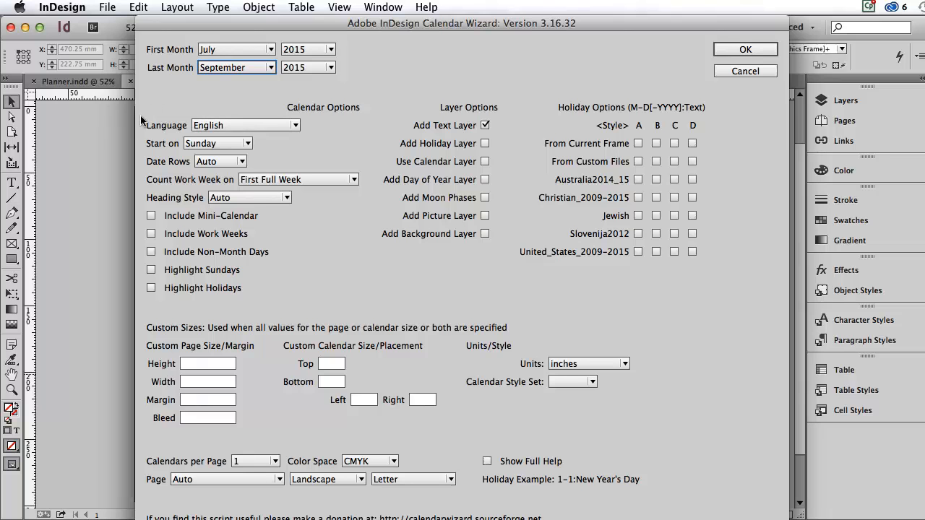
Set the weeks to start on Monday with full weekday headings, and include the Australia2014_15 holidays in style A.
click(194, 141)
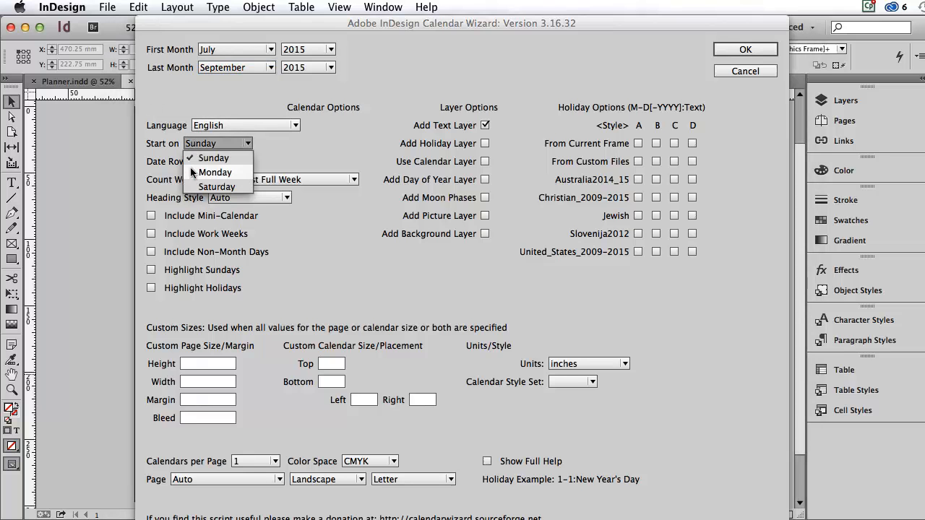
click(191, 169)
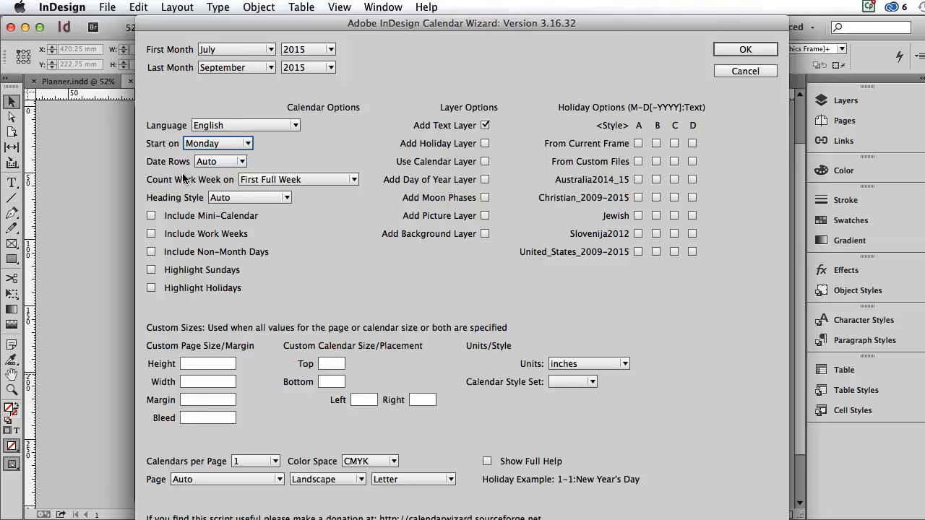
click(228, 198)
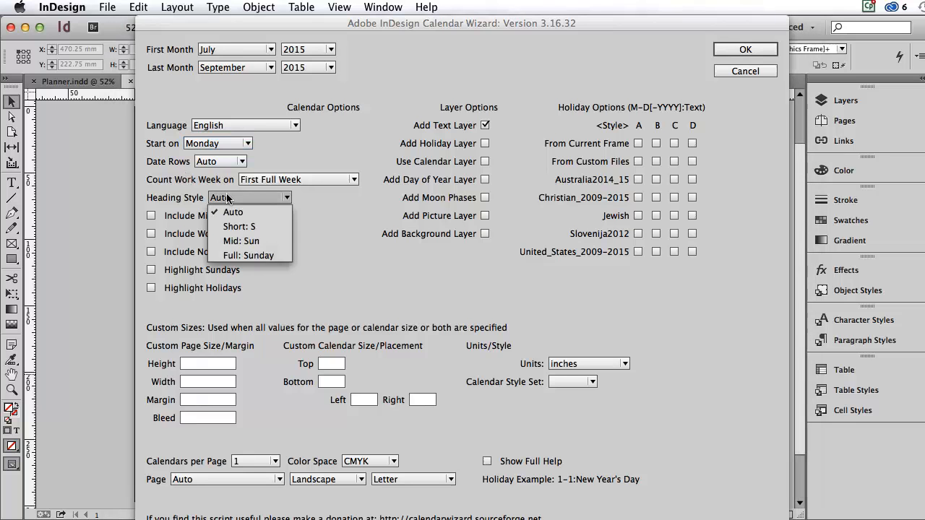
click(247, 256)
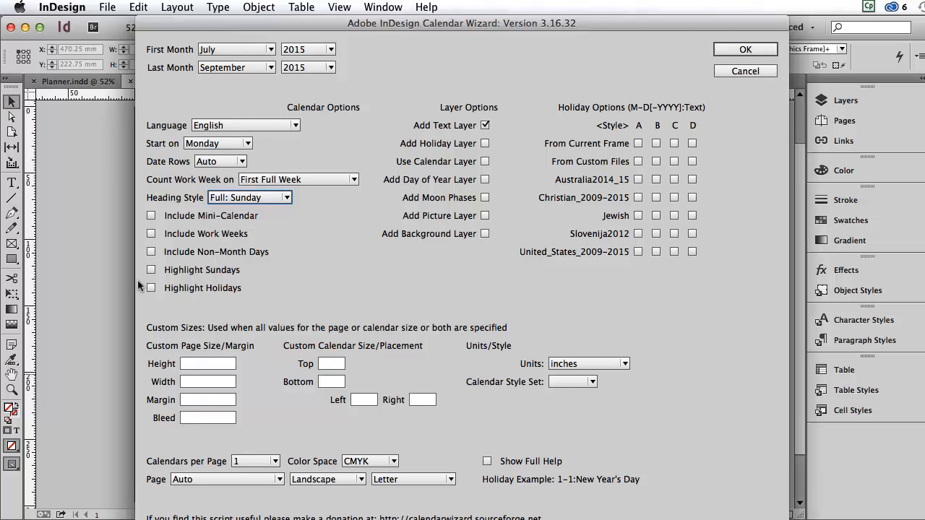
click(637, 179)
Set three calendars per page in the current document and generate the calendar.
click(264, 461)
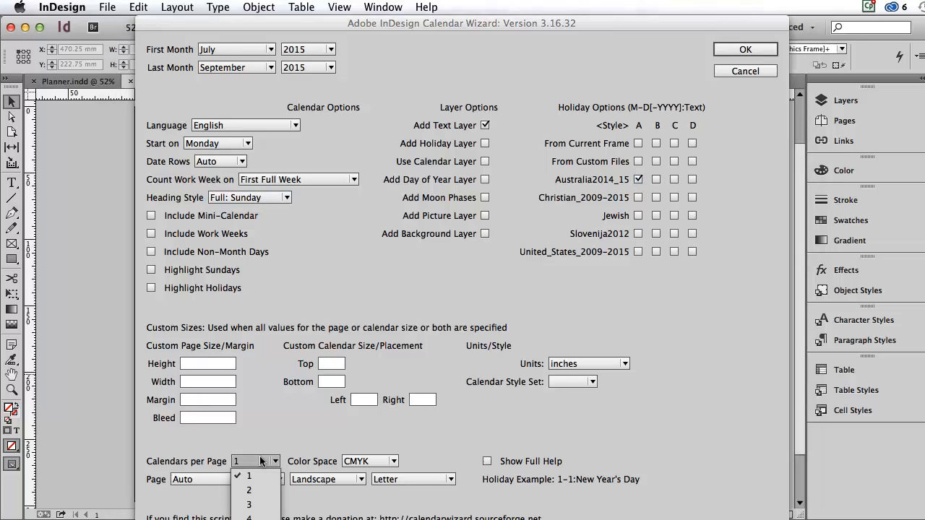
click(252, 504)
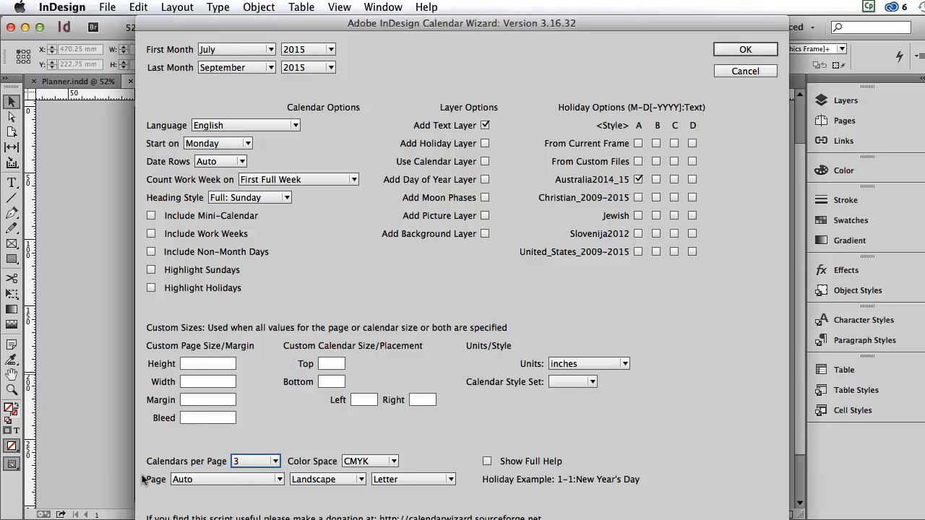
click(194, 479)
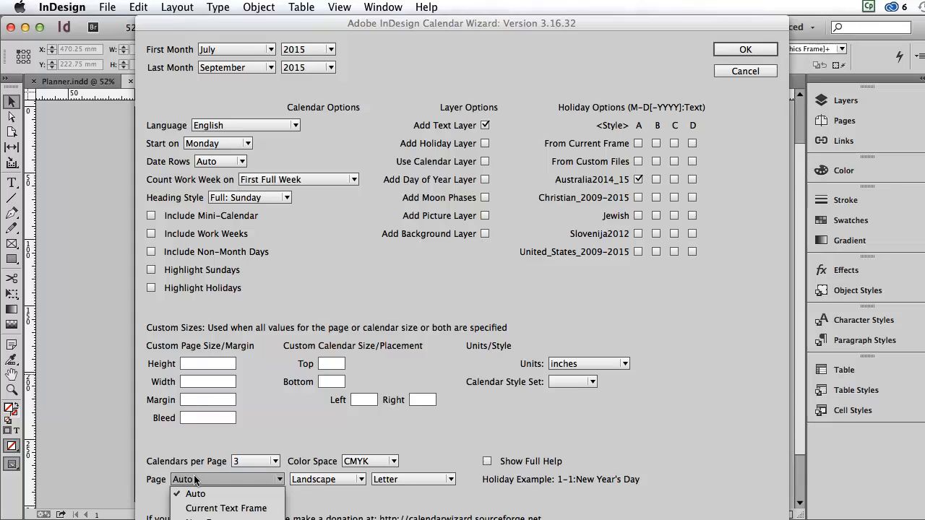
click(193, 495)
click(205, 477)
click(209, 518)
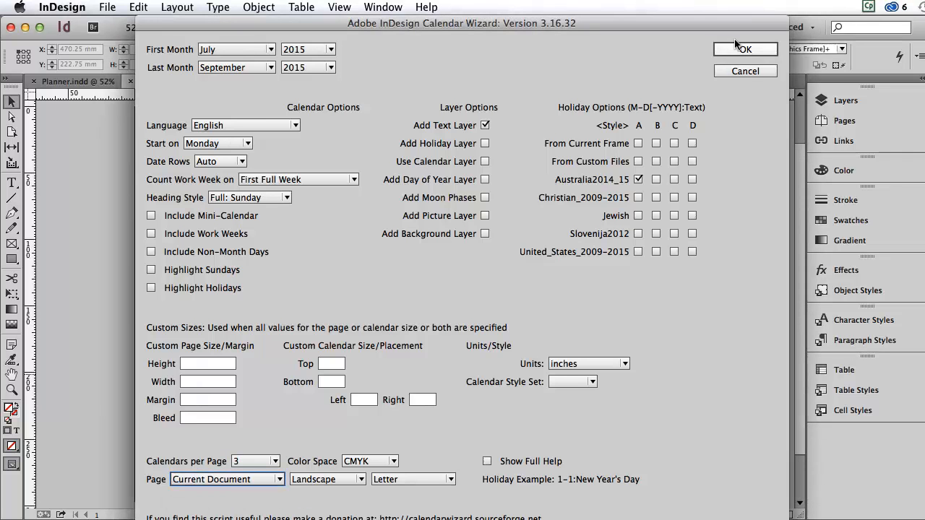
click(734, 47)
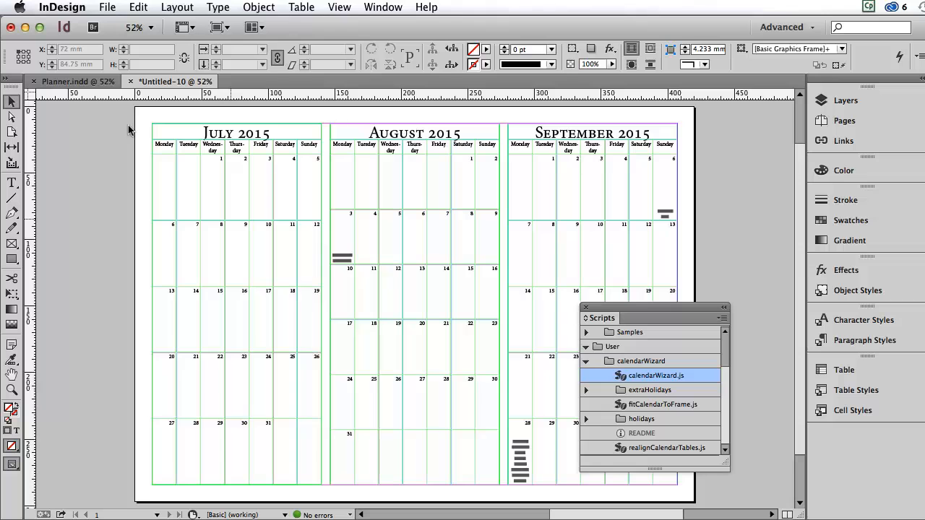
Close the untitled calendar document without saving, returning to Planner.indd.
click(130, 80)
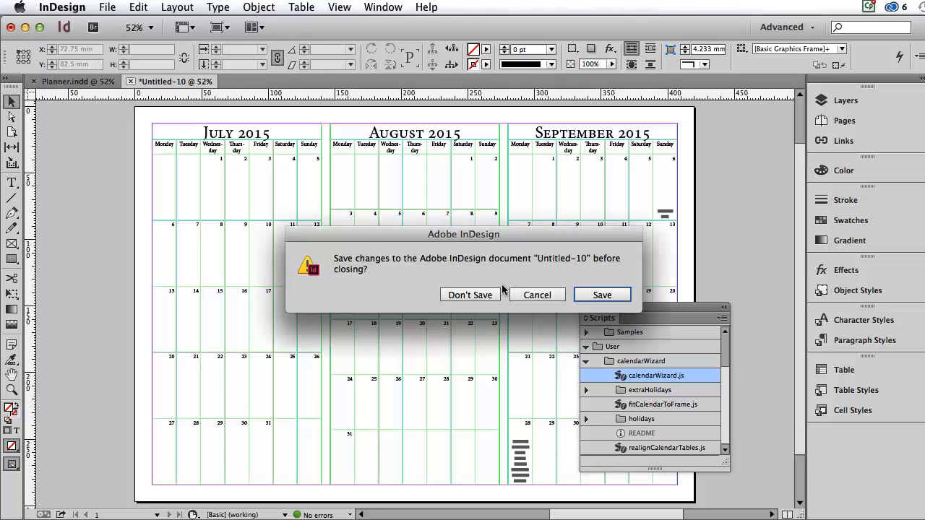
click(475, 294)
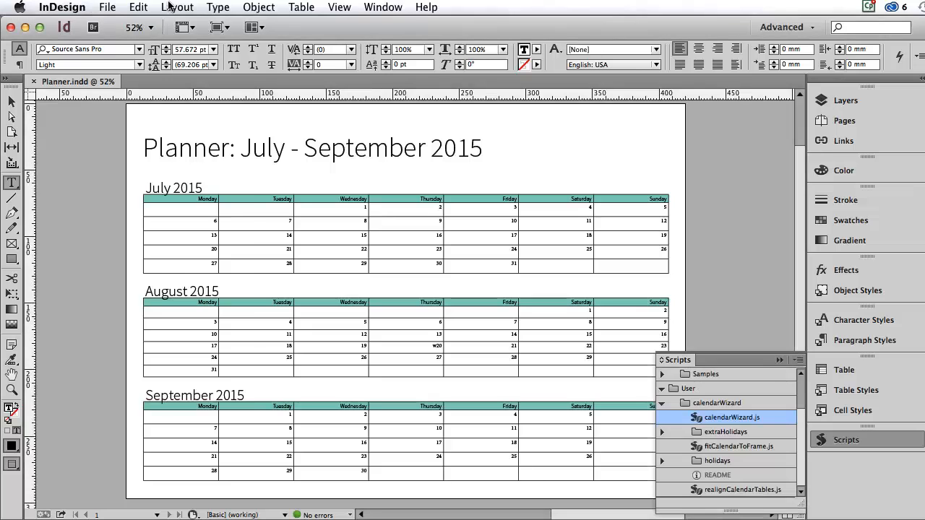
Create a new A4 portrait document with a top margin of 70 mm.
click(108, 7)
mouse_move(107, 26)
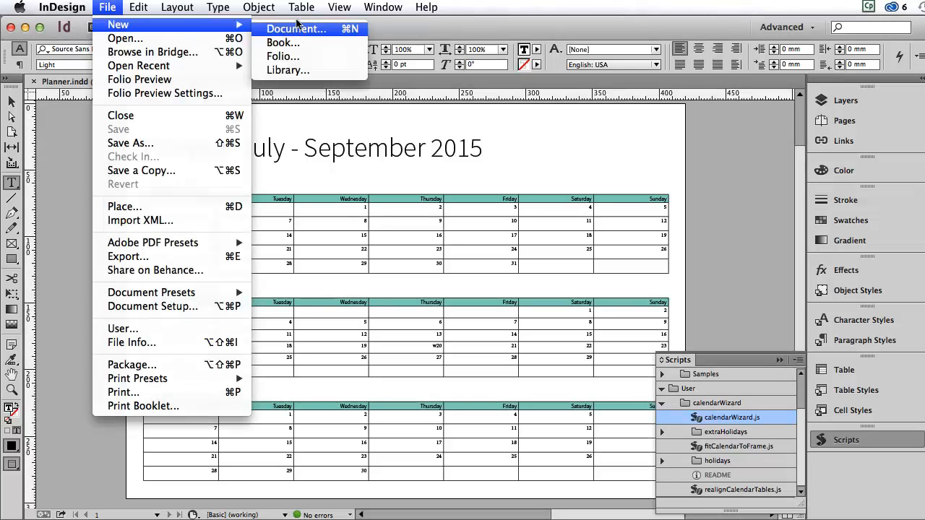
click(296, 24)
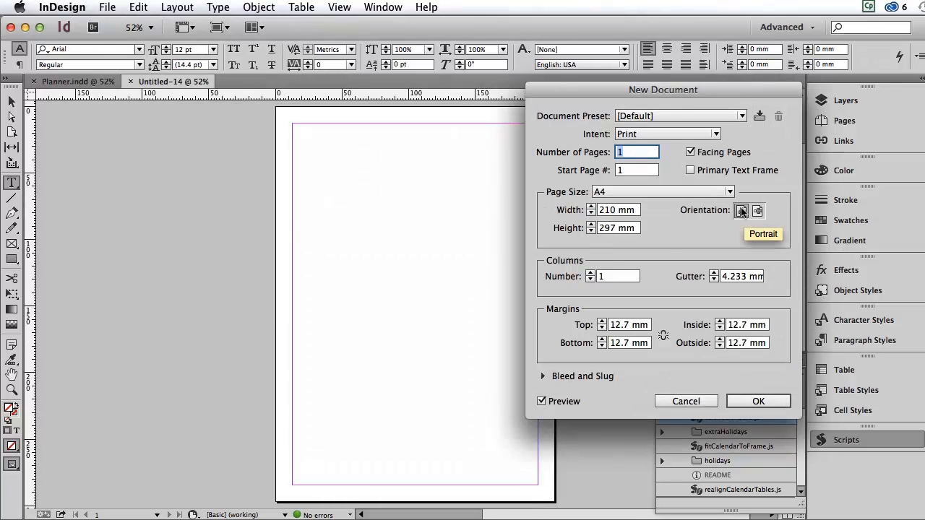
click(578, 327)
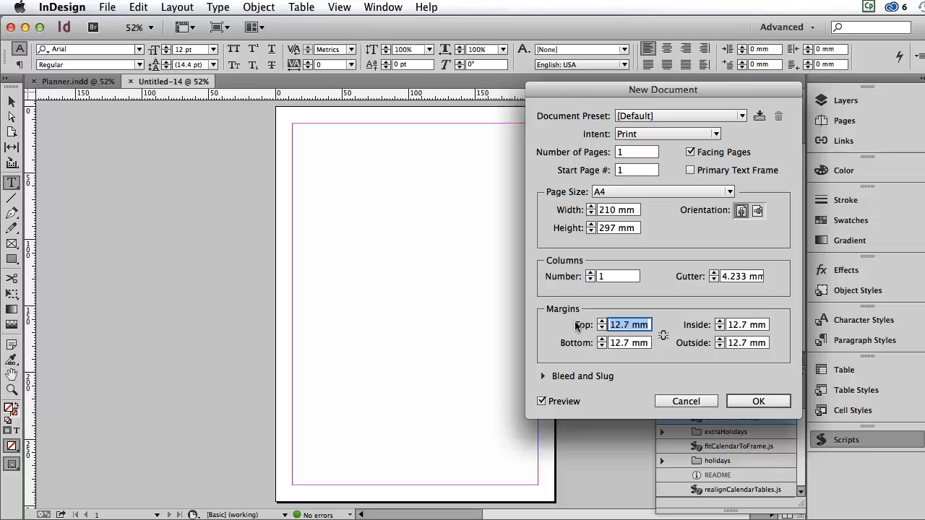
text(70)
key(Tab)
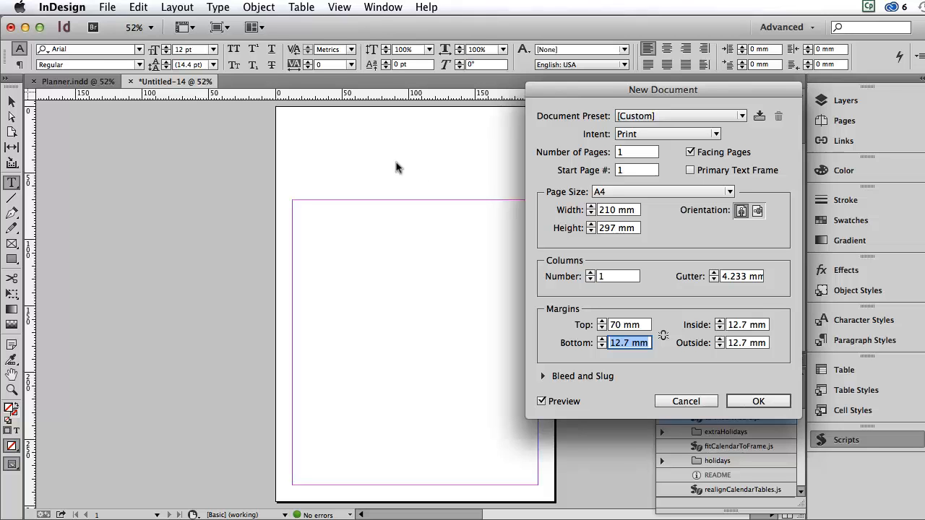
click(761, 398)
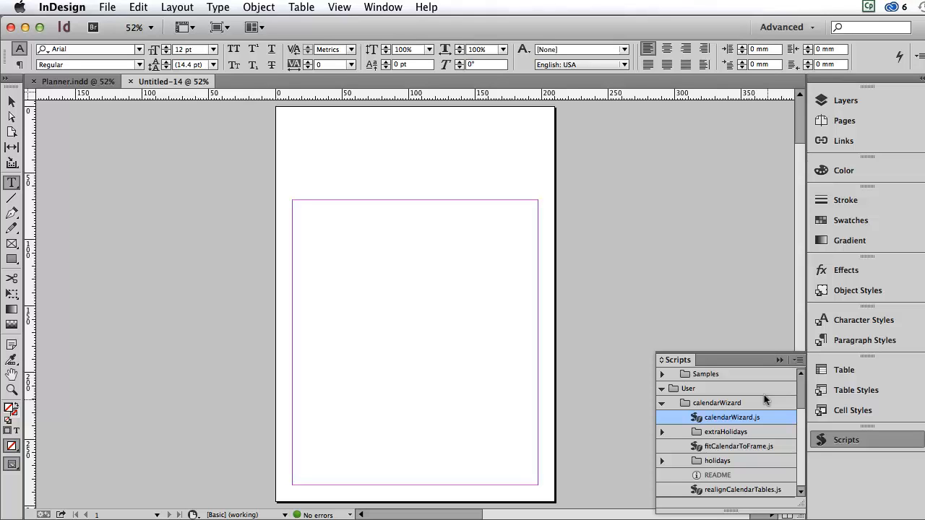
Run calendarWizard.js for the new document and set the first month to July and the last month to September 2015.
double_click(694, 417)
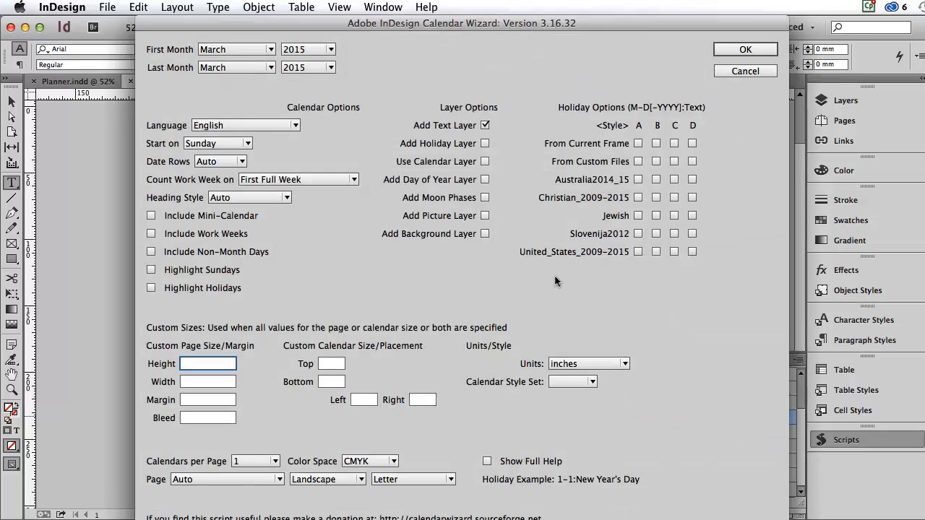
click(228, 49)
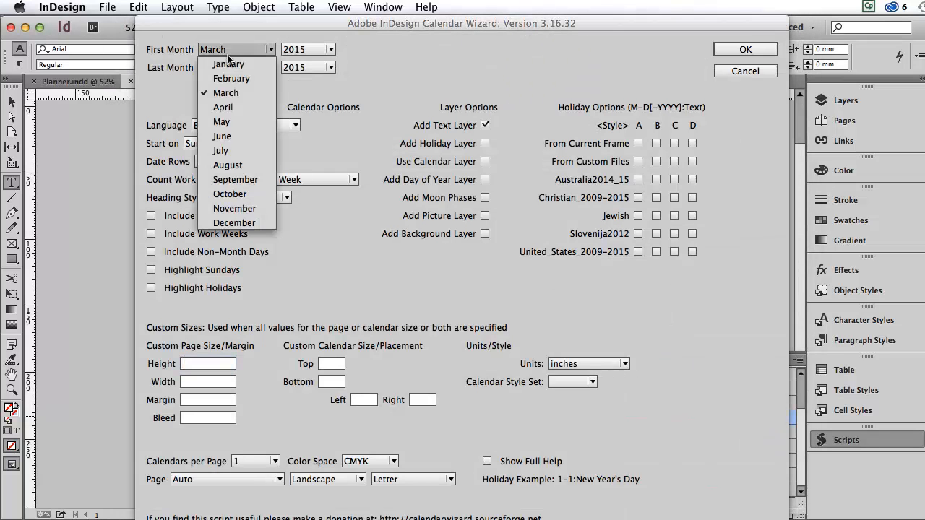
click(224, 150)
click(220, 68)
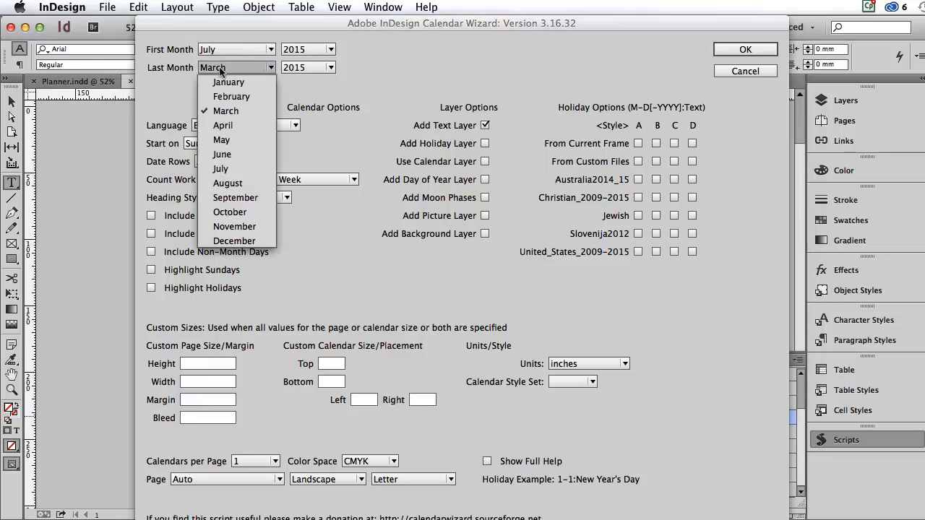
click(231, 196)
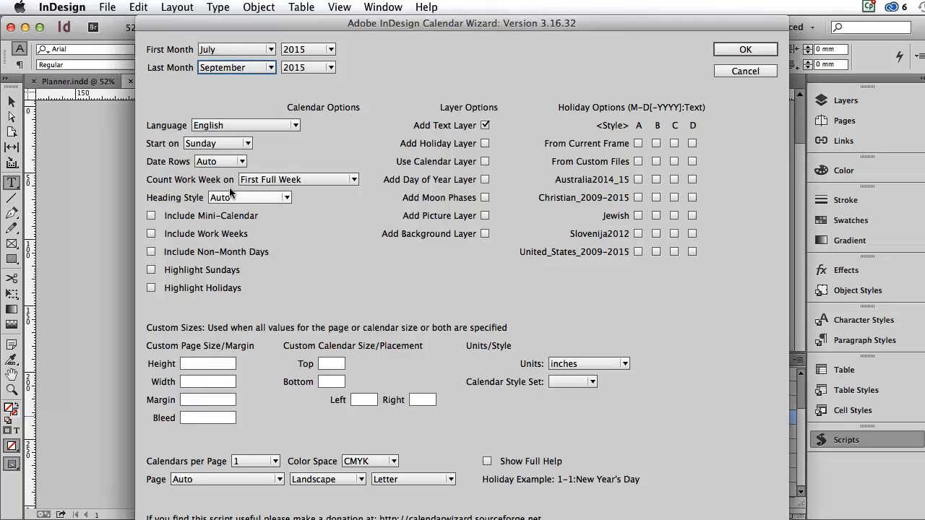
Start the calendar weeks on Monday, use the Full: Sunday heading style, and add the Australia2014_15 holidays in style A.
click(217, 144)
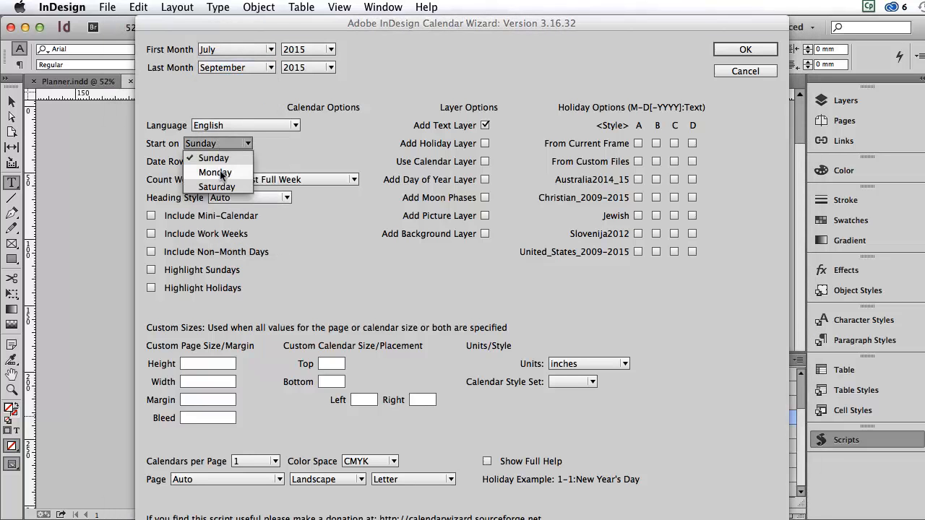
click(221, 173)
click(223, 198)
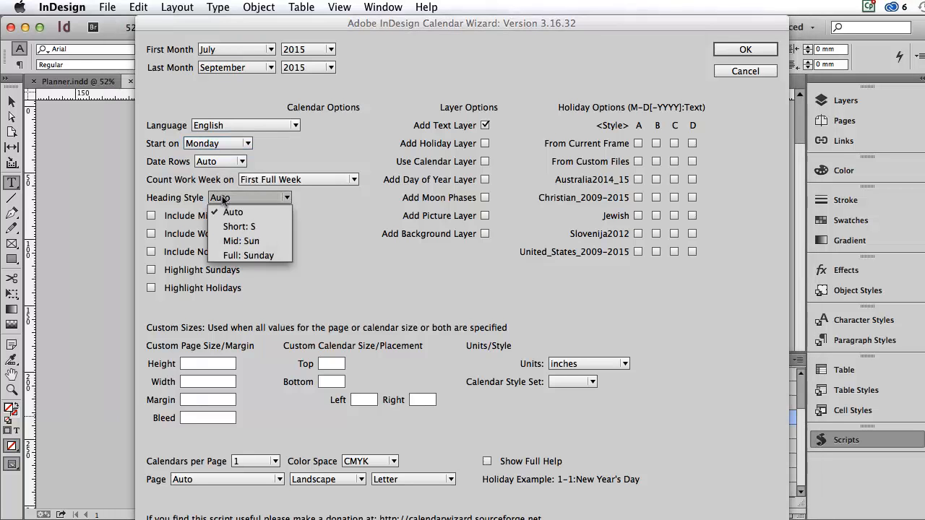
click(256, 255)
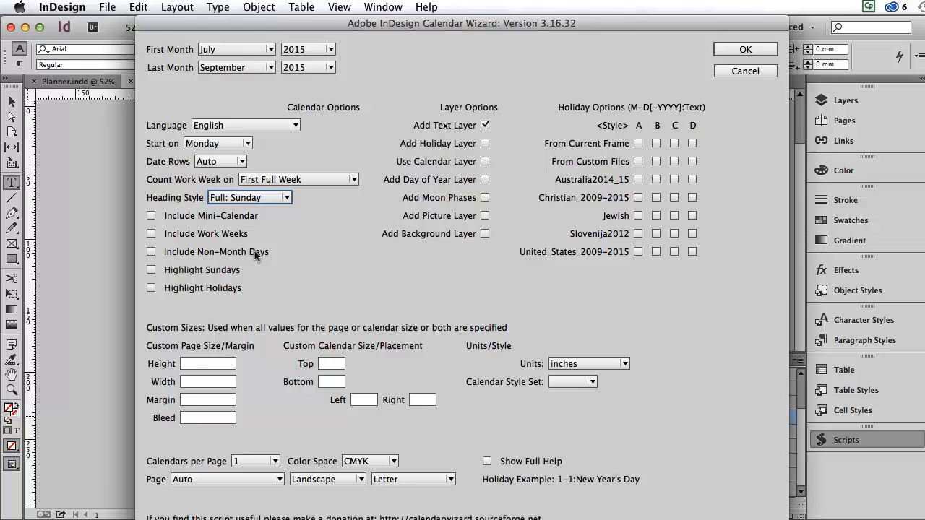
click(637, 179)
Set 3 calendars per page with Current Document as the page option, and generate the calendars.
click(250, 461)
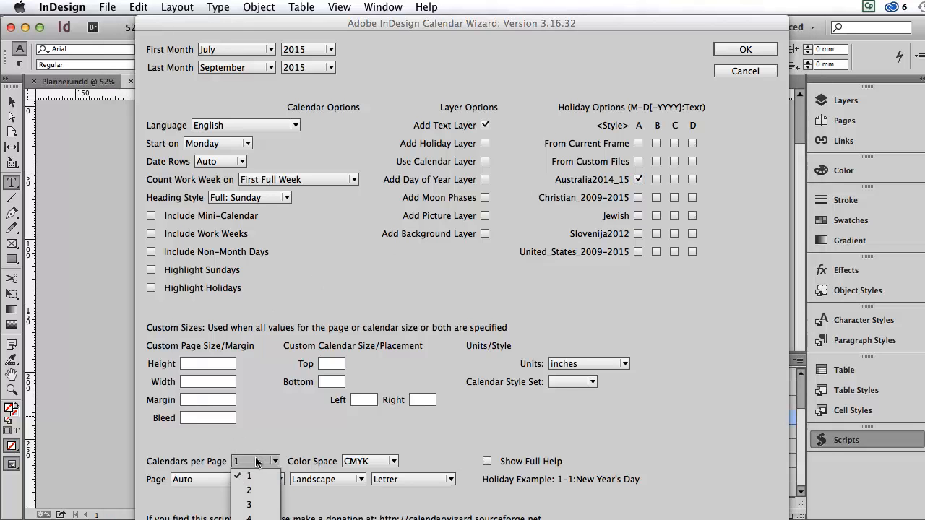
click(247, 498)
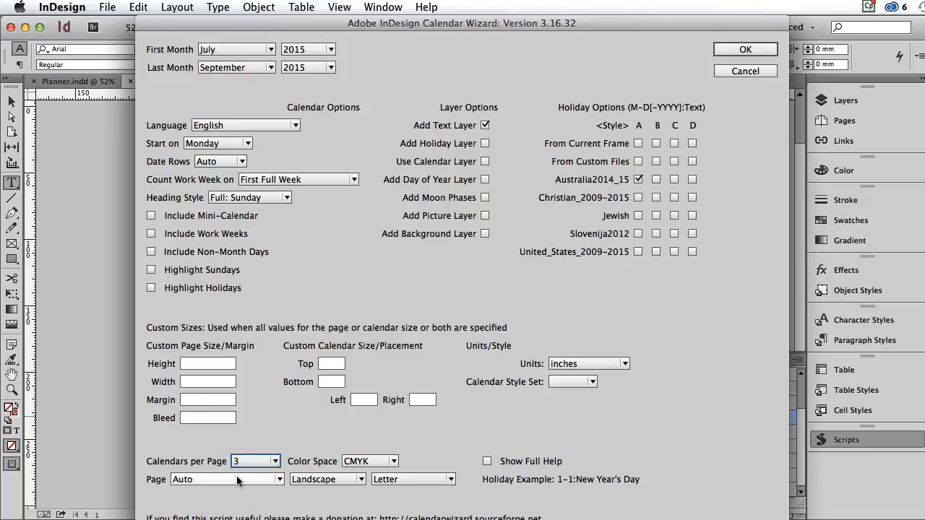
click(236, 479)
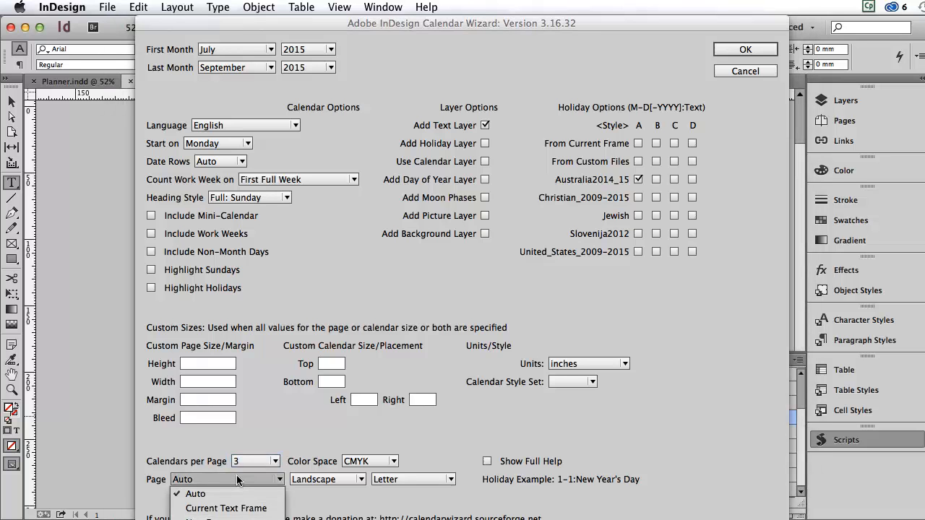
click(236, 475)
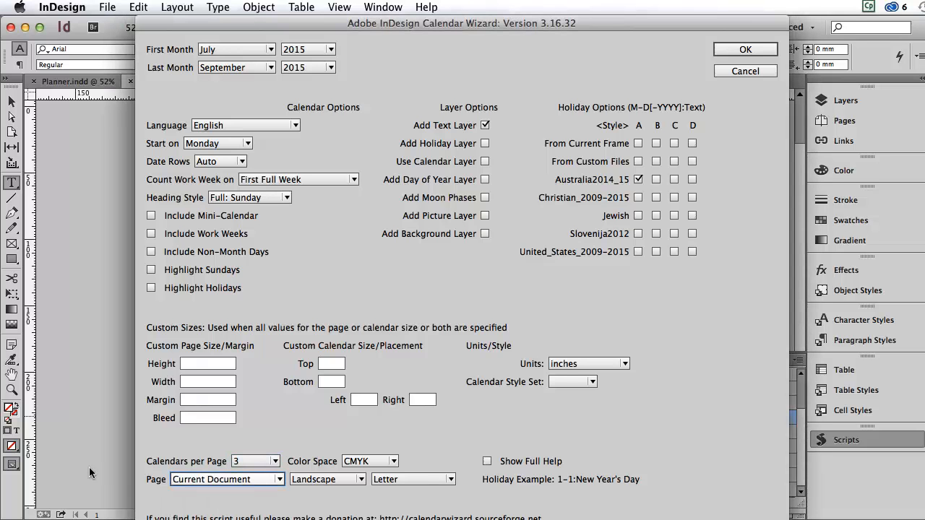
click(758, 50)
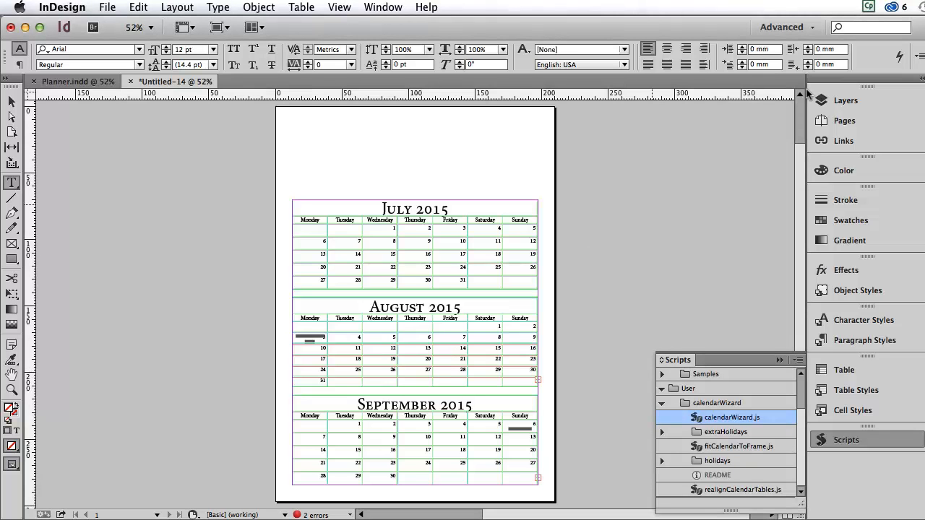
Toggle the visibility of the calendarText and calendarHolidays layers to examine what each one contains.
click(845, 101)
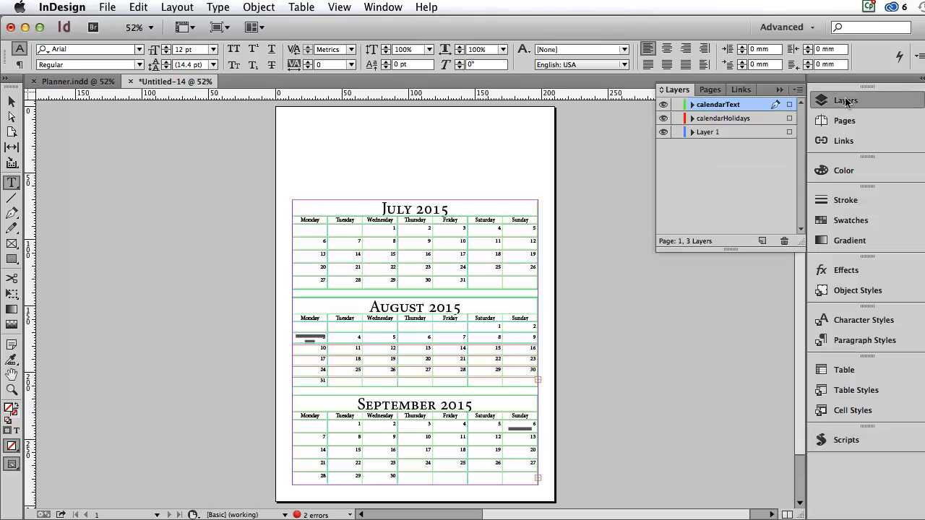
click(658, 105)
click(656, 106)
click(663, 119)
click(663, 119)
click(662, 120)
click(663, 119)
Change the document setup to an A3 page in landscape orientation.
click(107, 6)
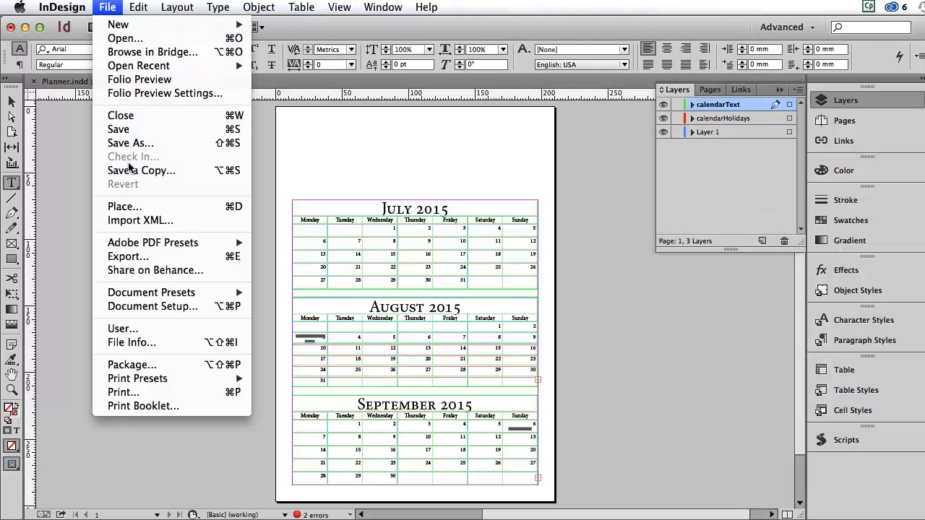
click(141, 305)
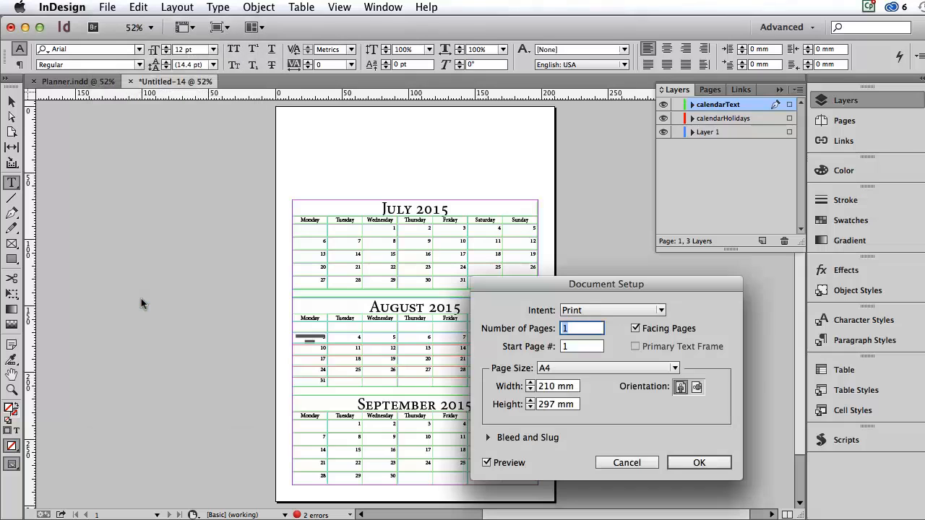
click(697, 387)
click(604, 366)
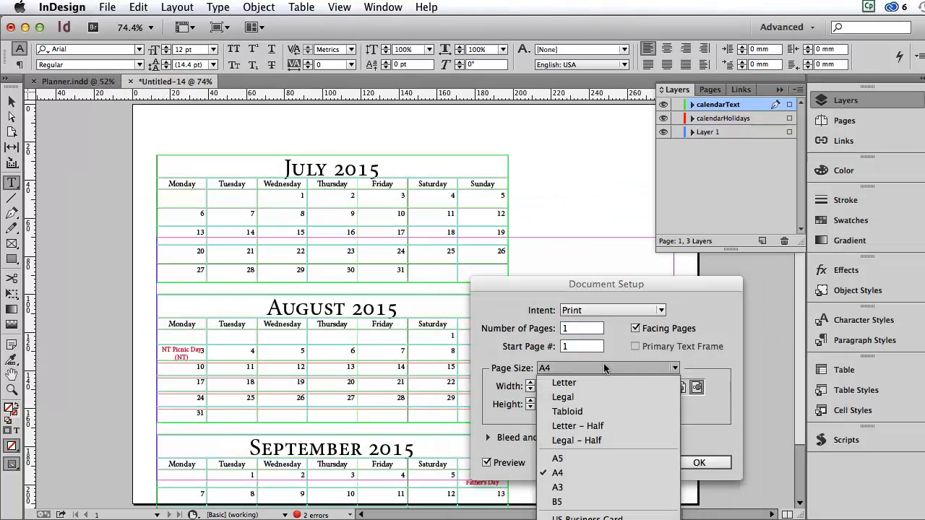
click(597, 488)
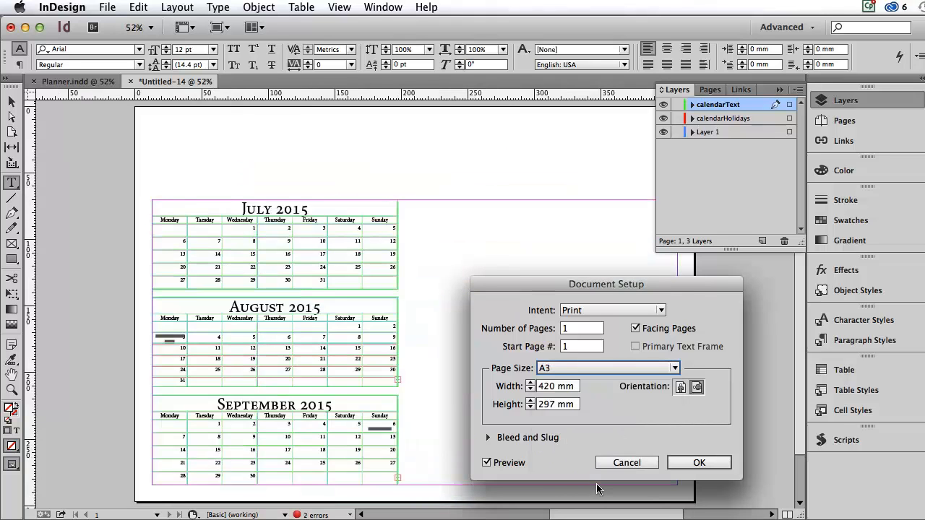
click(697, 463)
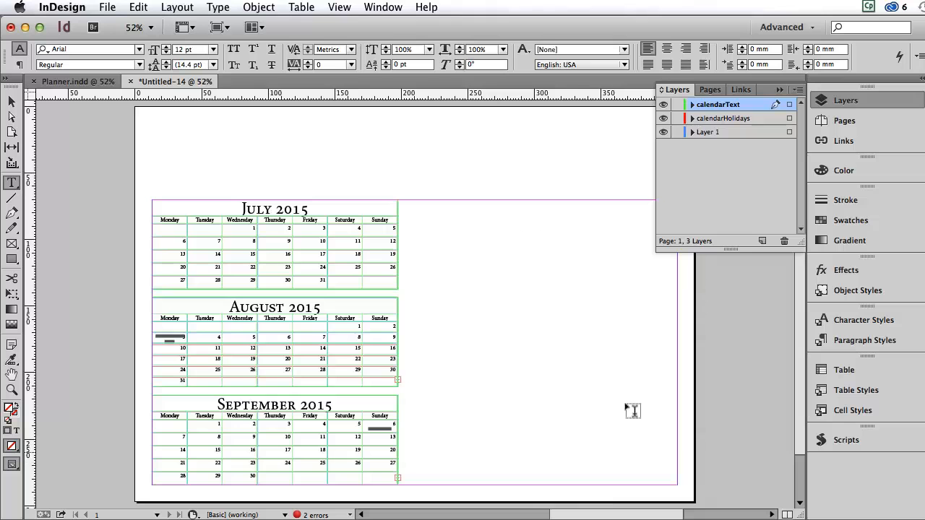
Widen all three month calendar frames together to about 395 mm so they reach the page's right margin.
click(12, 101)
drag(459, 231, 367, 480)
drag(396, 337, 669, 334)
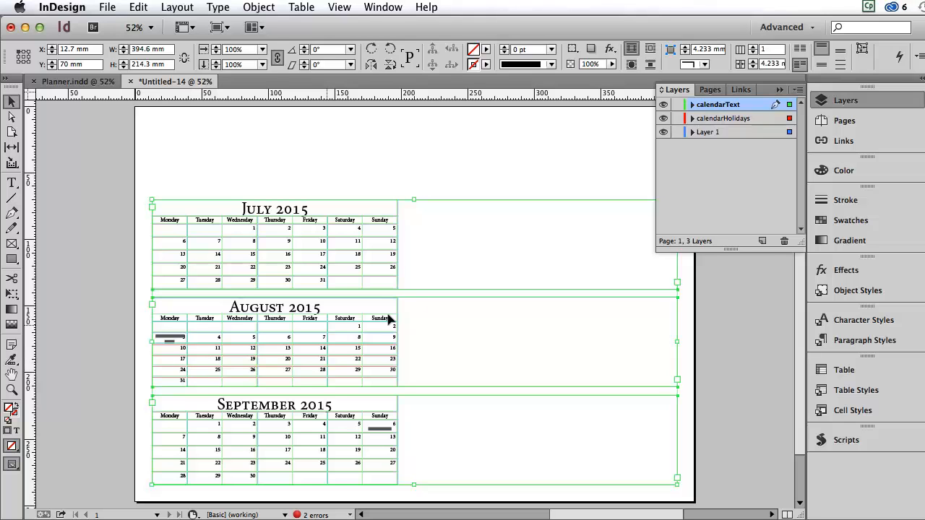
click(401, 182)
Fit the July, August and September calendars to their widened frames, running fitCalendarToFrame.js on each frame.
click(440, 247)
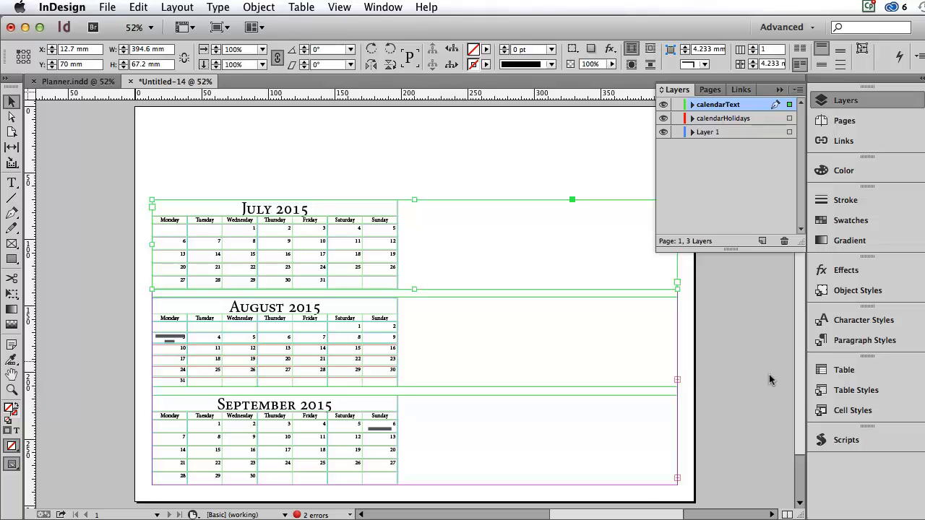
click(846, 440)
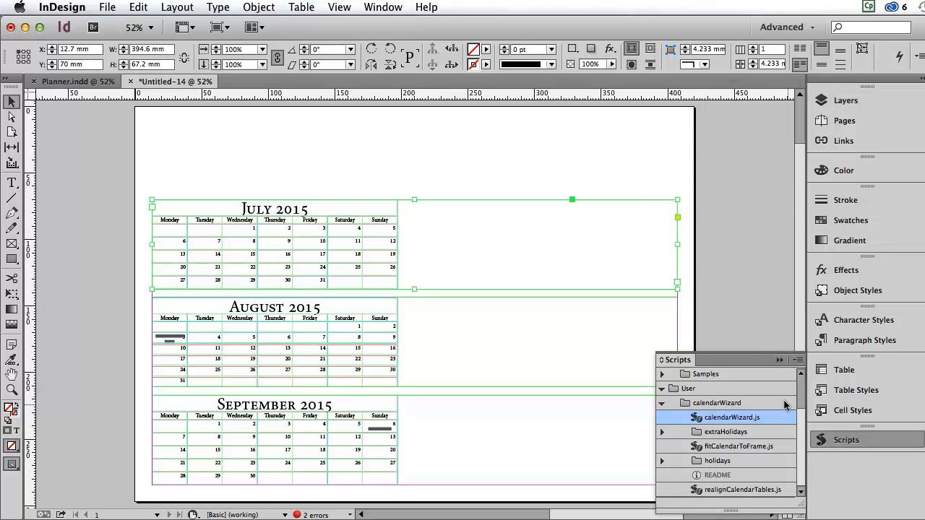
double_click(697, 447)
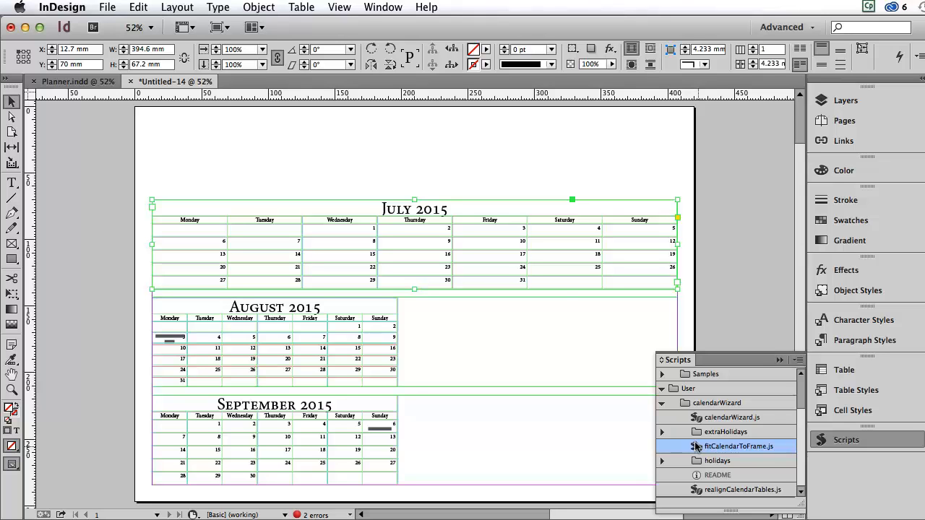
click(527, 318)
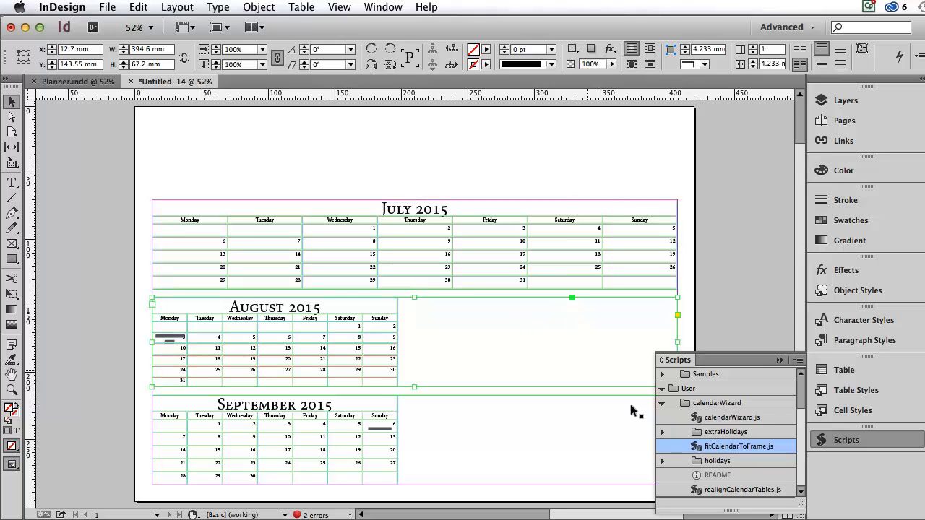
double_click(695, 446)
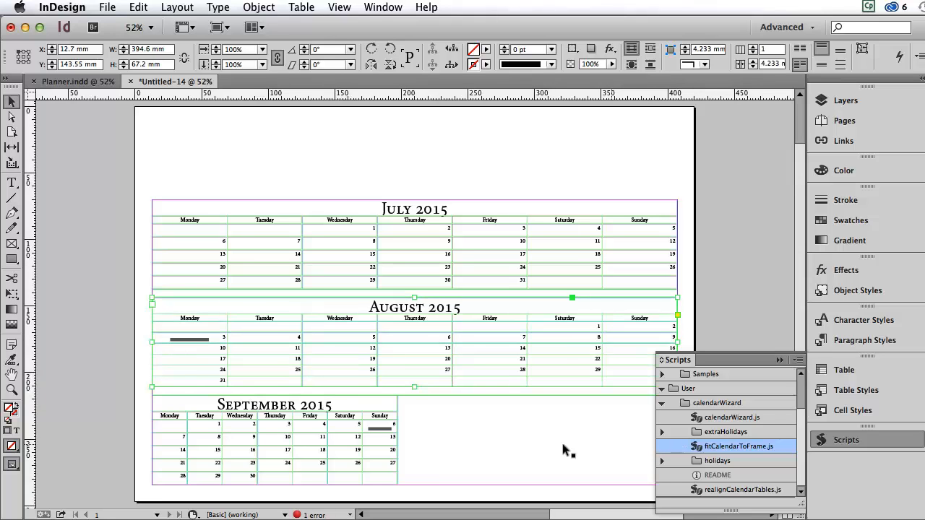
click(497, 444)
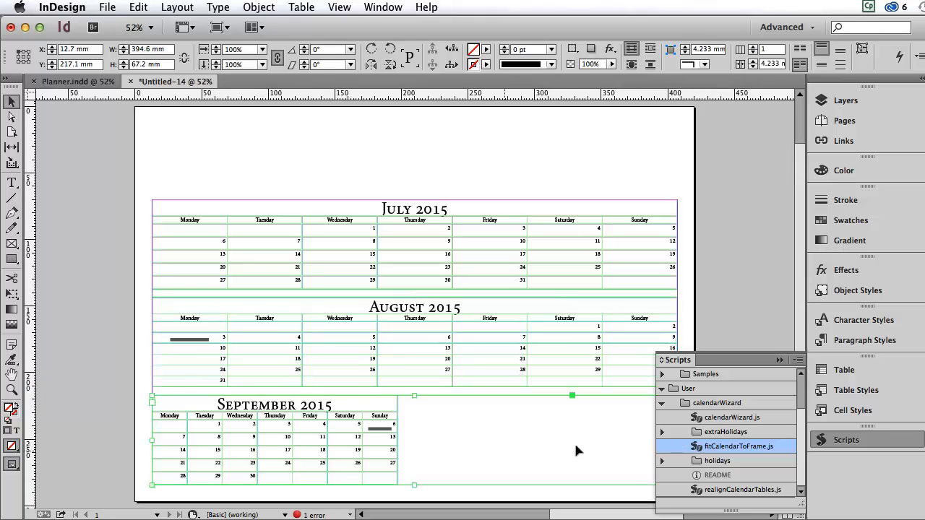
double_click(695, 445)
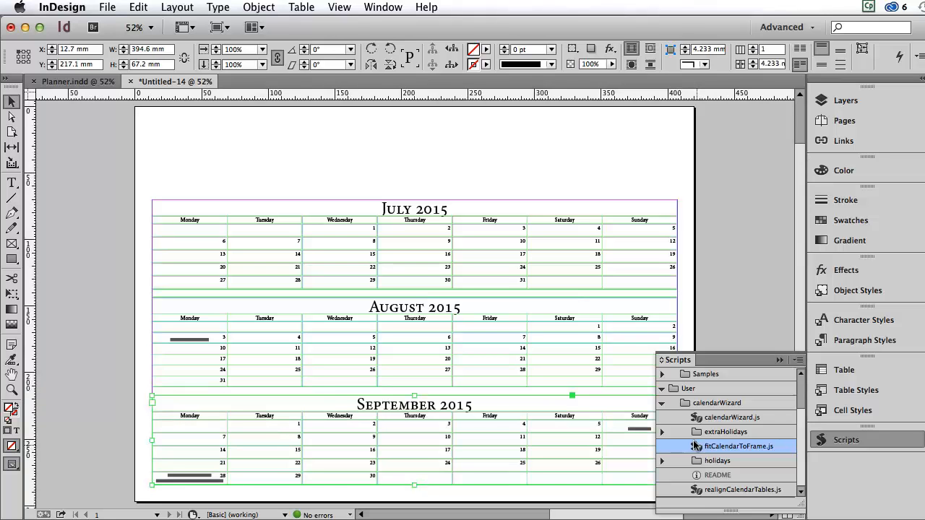
click(842, 439)
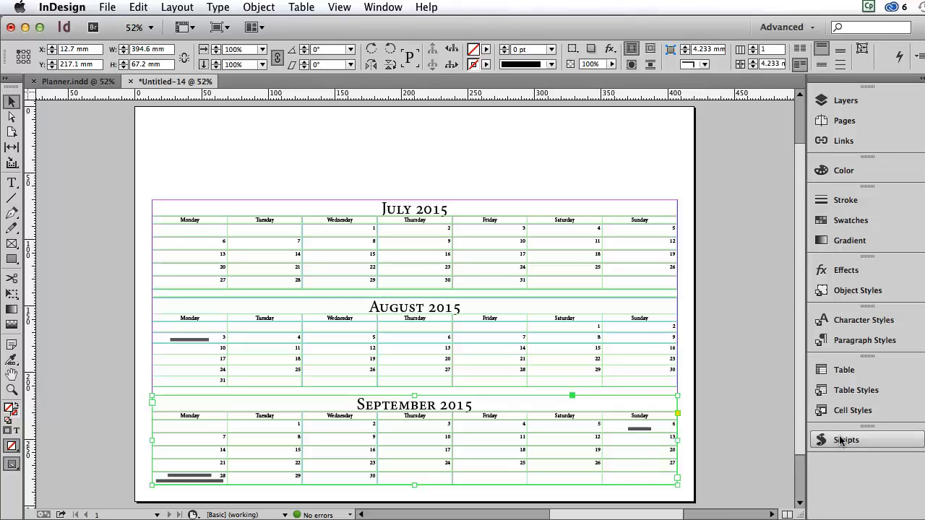
click(757, 366)
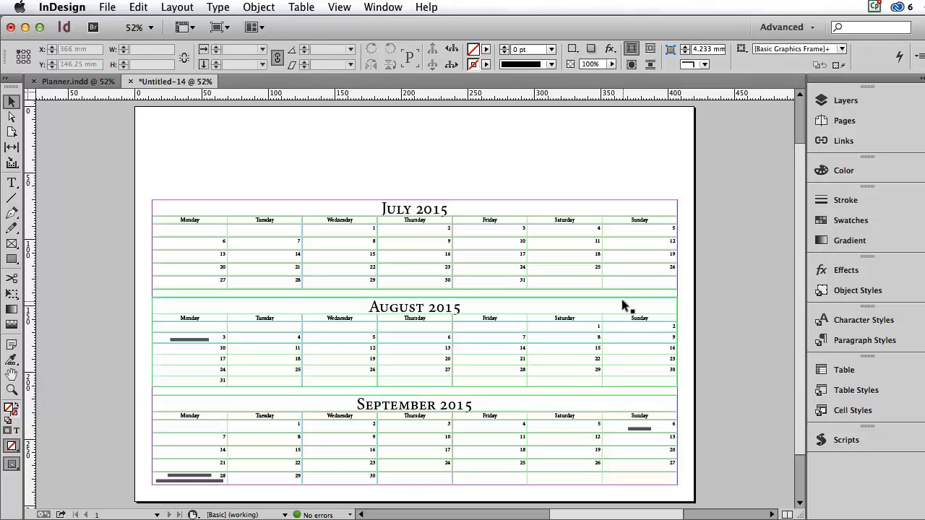
Toggle the visibility of the calendarText, calendarHolidays and Layer 1 layers to find which one holds the July 2015 heading.
click(11, 182)
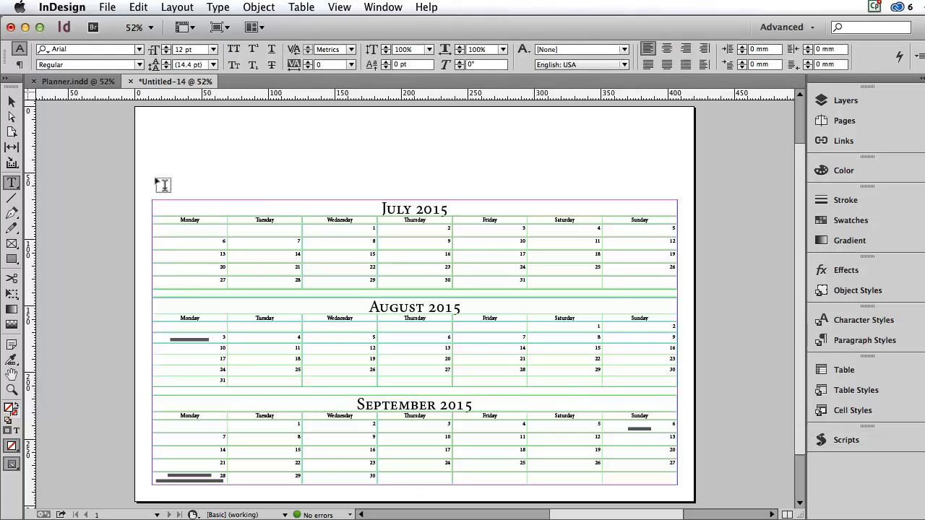
click(406, 202)
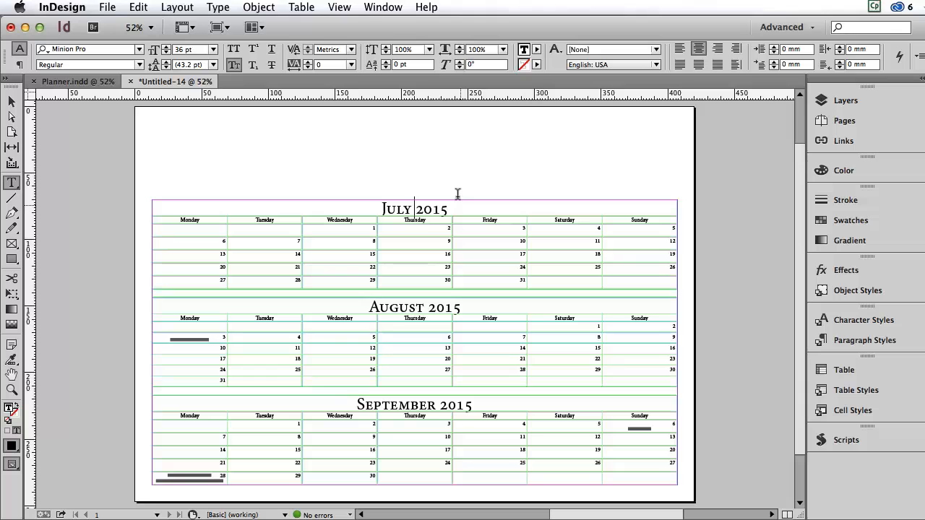
click(864, 99)
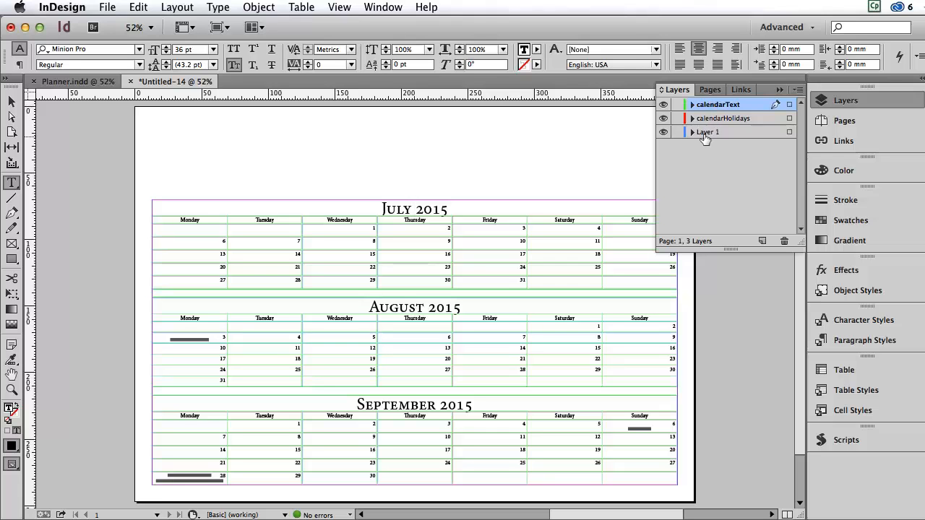
click(663, 105)
click(662, 105)
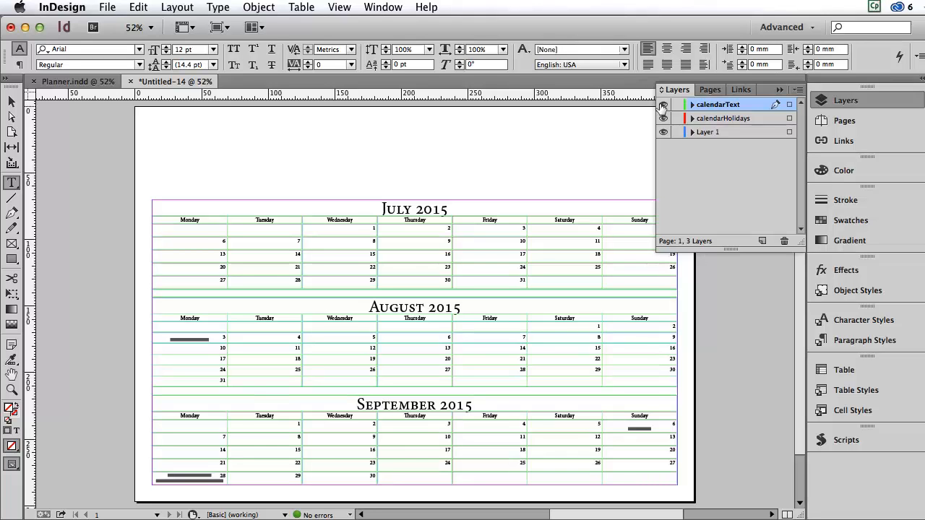
click(662, 119)
click(662, 118)
click(661, 132)
click(661, 133)
Make Layer 1 the active layer and hide the calendarText and calendarHolidays layers.
click(709, 132)
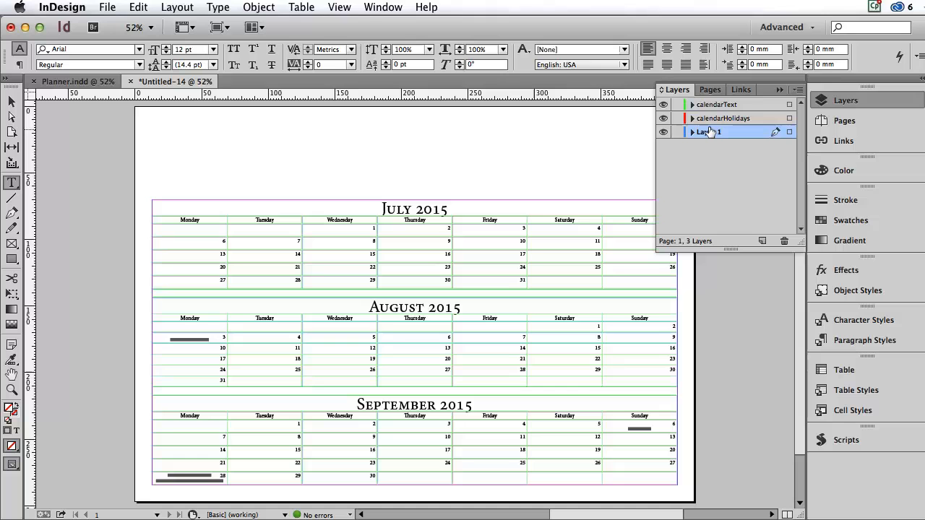
click(414, 207)
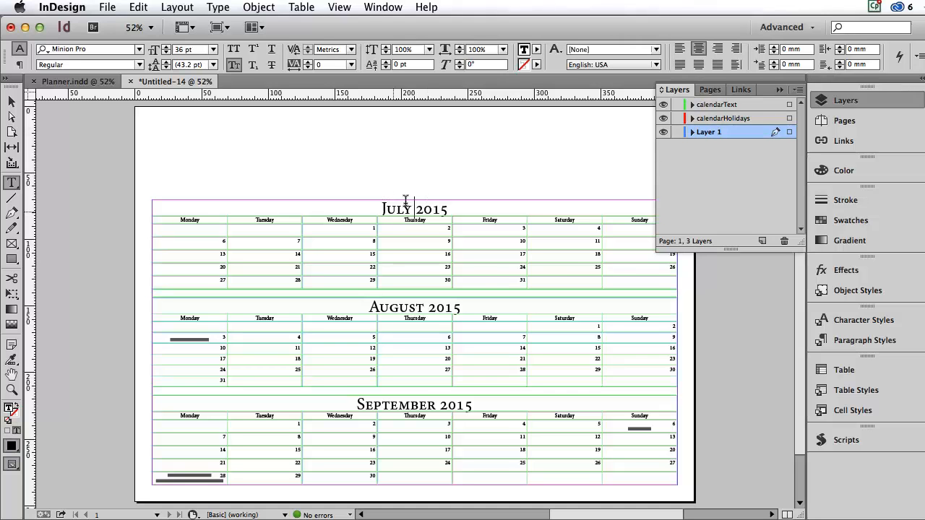
click(663, 118)
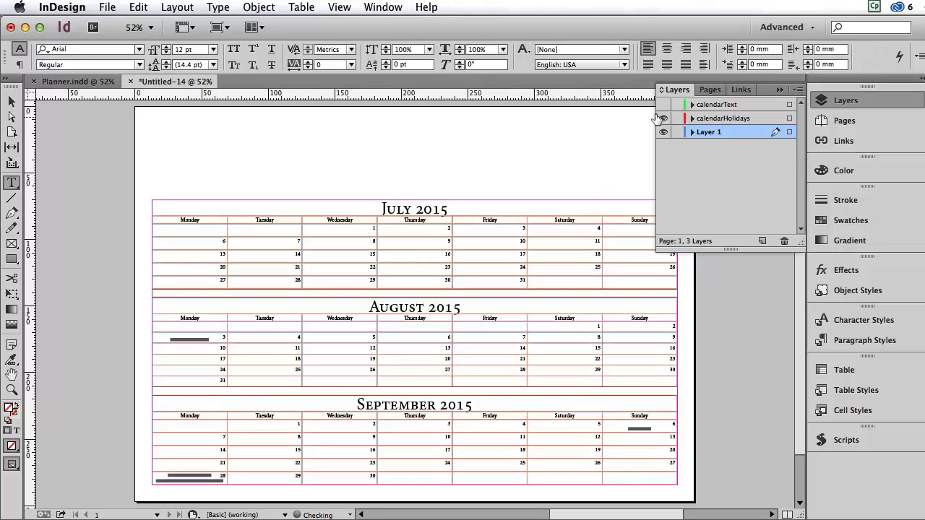
Set the July 2015 heading in Source Sans Pro Light.
click(390, 196)
drag(390, 196, 448, 200)
click(448, 200)
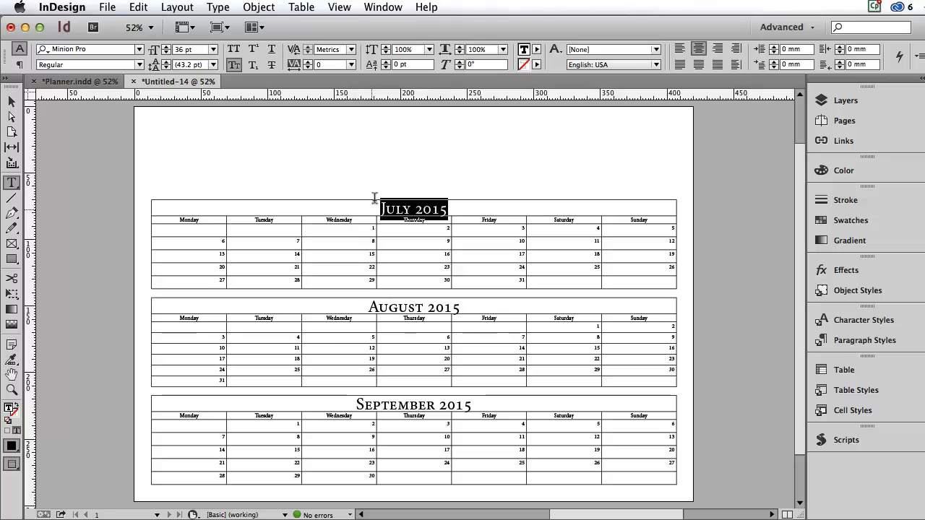
click(139, 49)
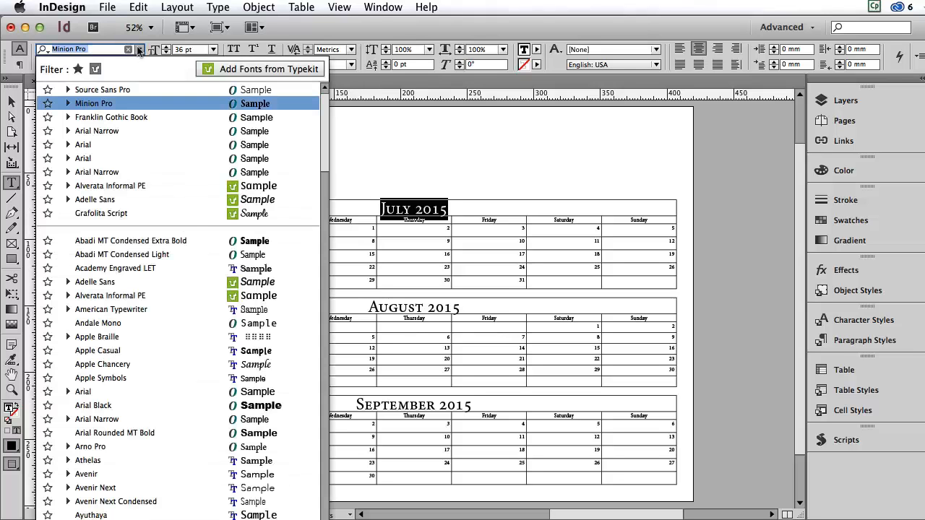
click(108, 60)
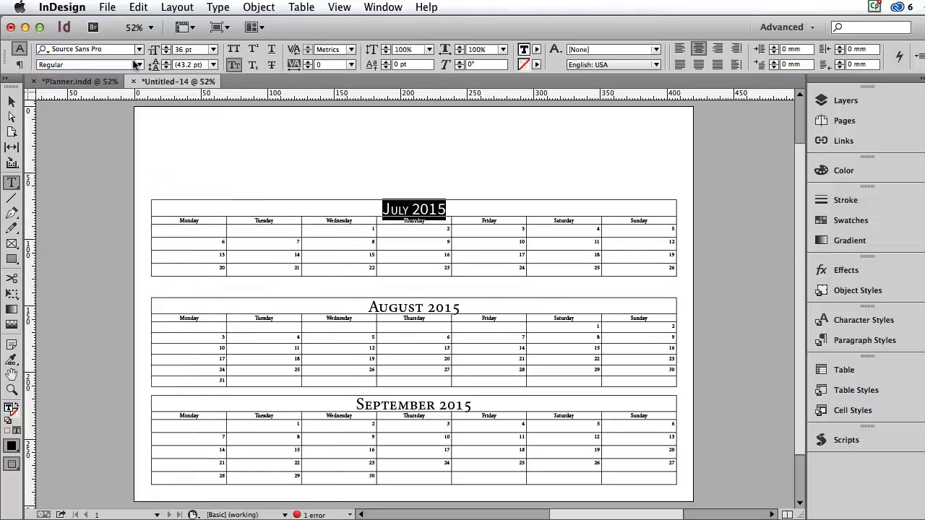
click(139, 64)
click(61, 104)
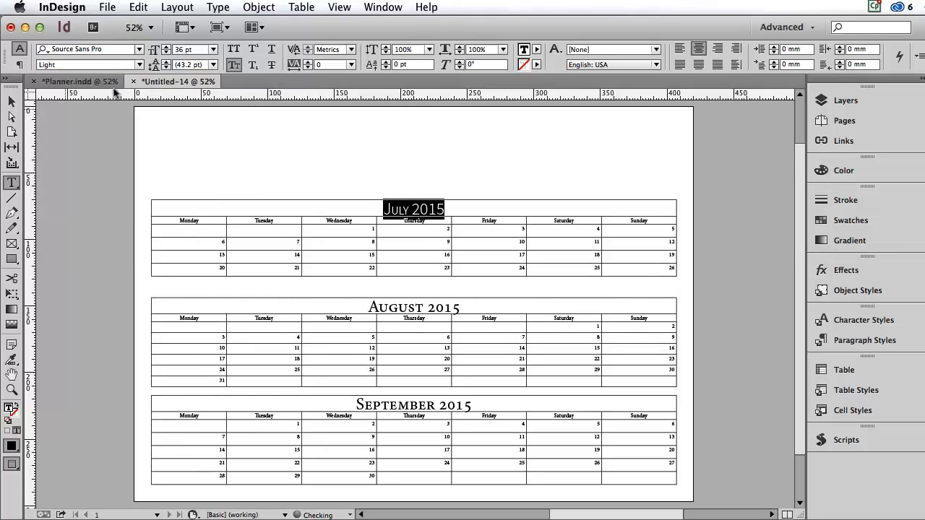
Set the July 2015 heading to 32 pt without small caps and align it left.
click(165, 53)
click(165, 53)
click(165, 53)
click(166, 52)
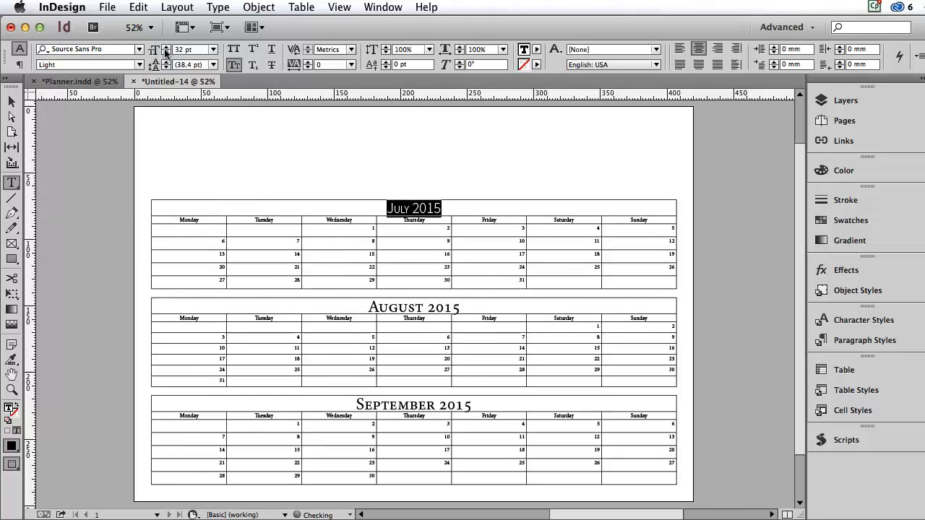
click(230, 66)
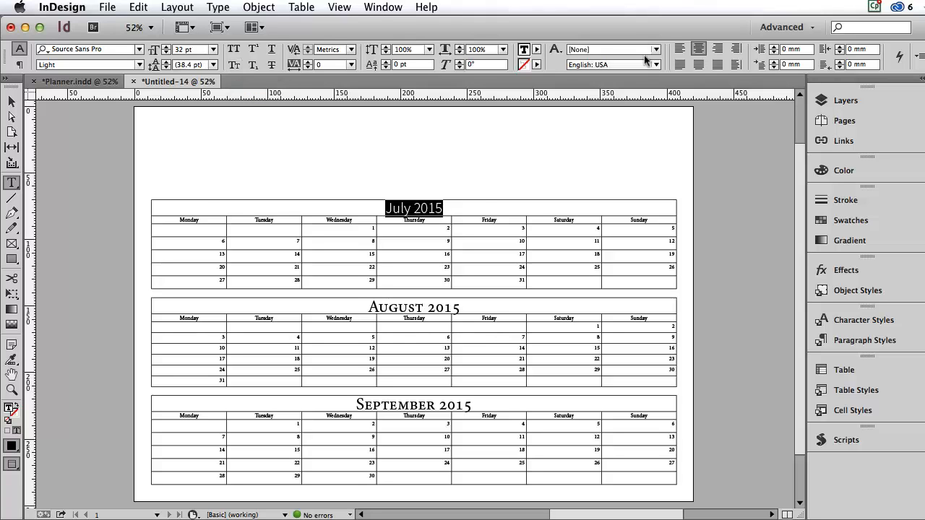
click(678, 49)
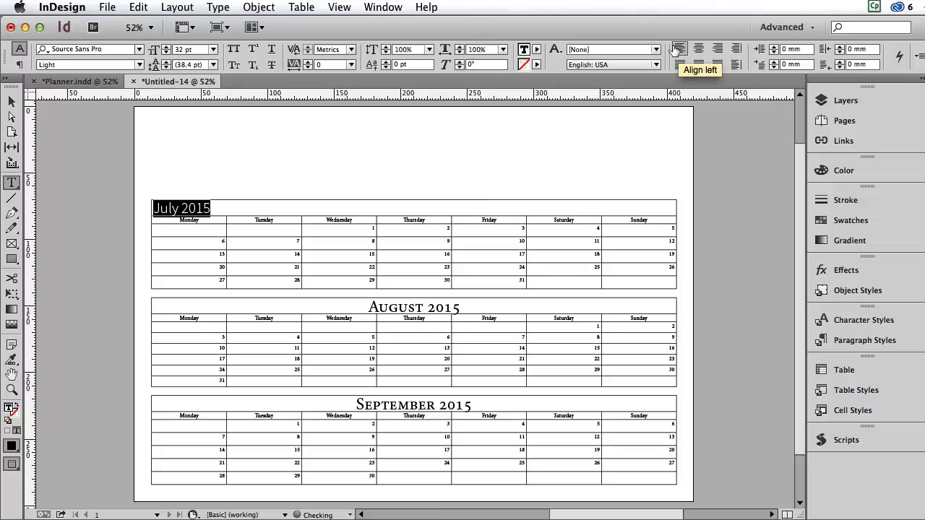
Redefine the cal_title paragraph style from the July heading's formatting.
click(850, 339)
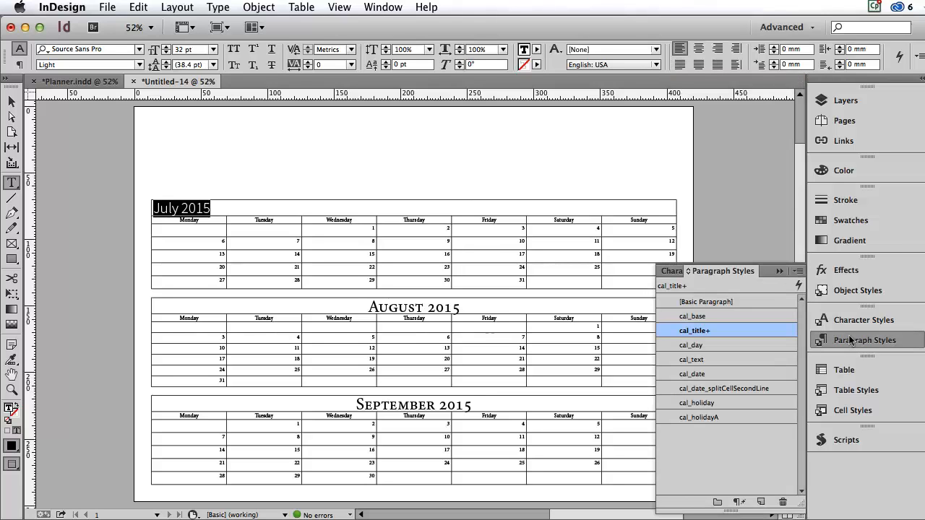
mouse_move(706, 328)
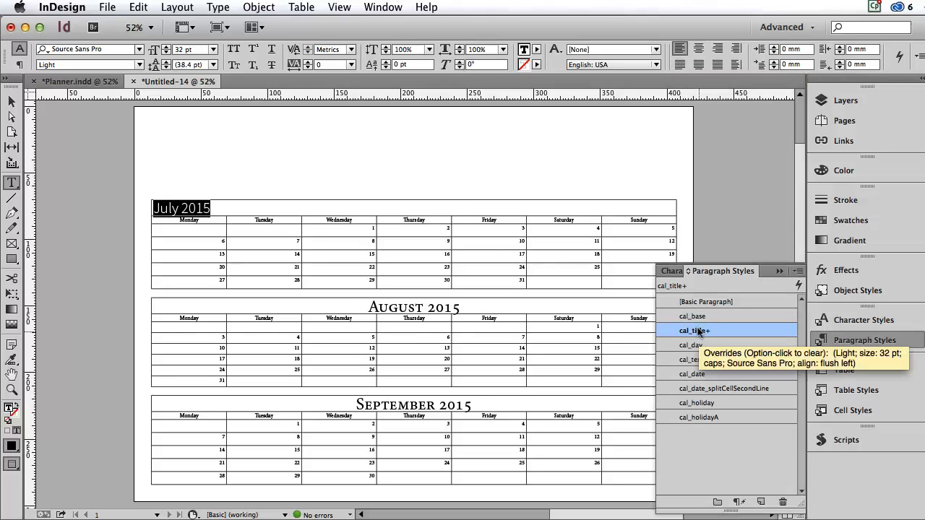
click(798, 271)
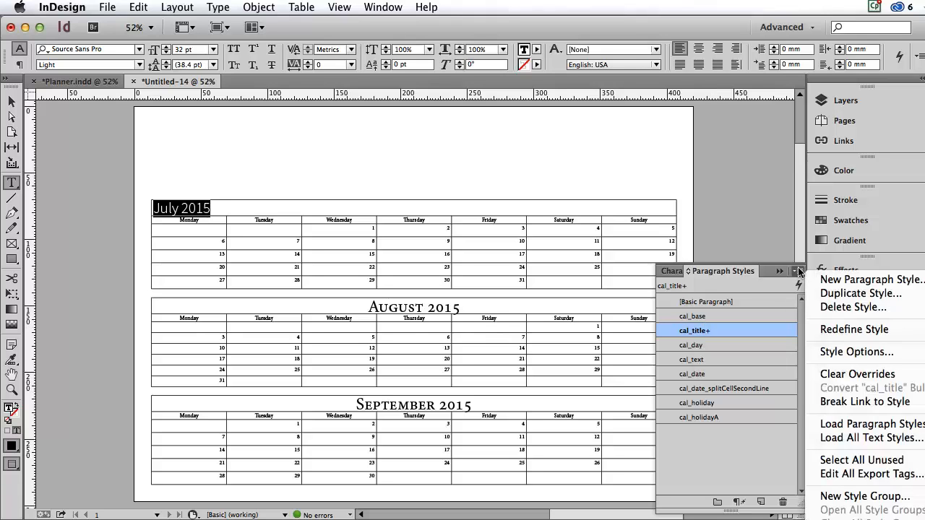
click(838, 330)
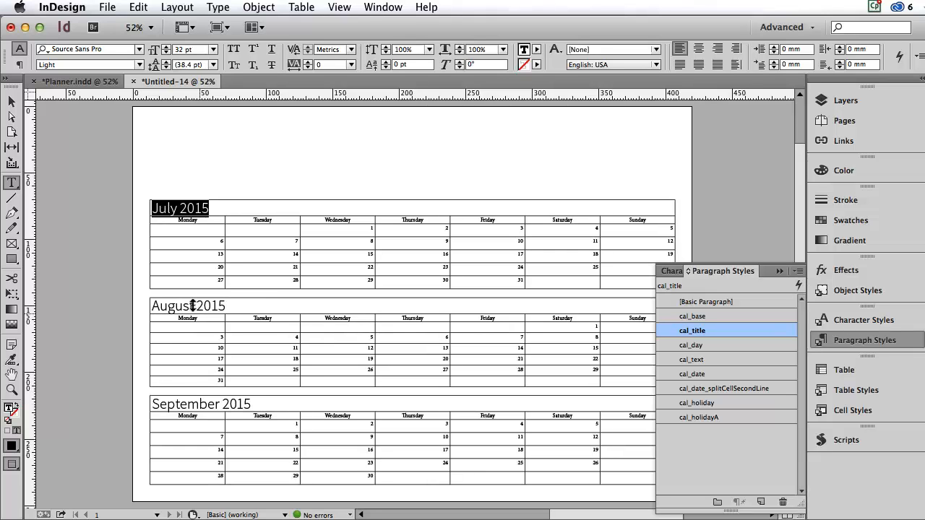
Format July's Monday label in right-aligned Source Sans Pro Light and redefine the cal_day paragraph style from it.
double_click(187, 219)
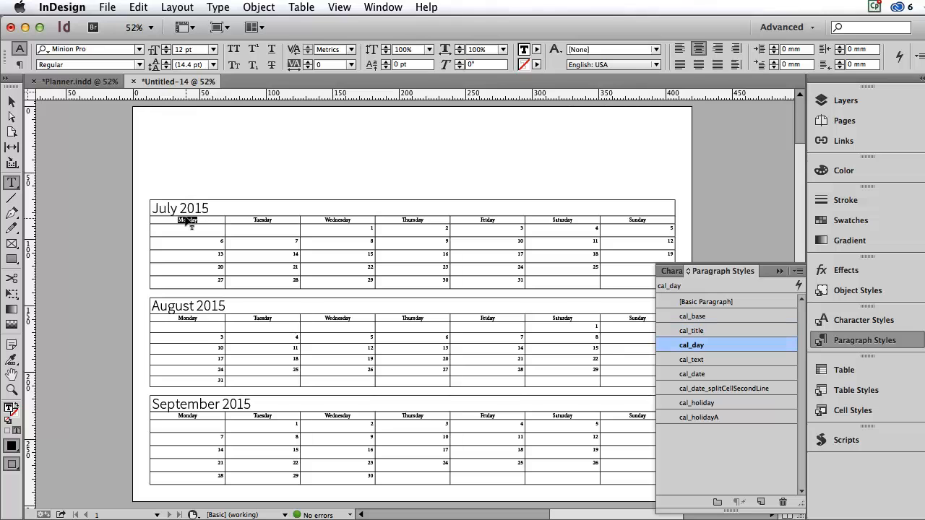
click(140, 49)
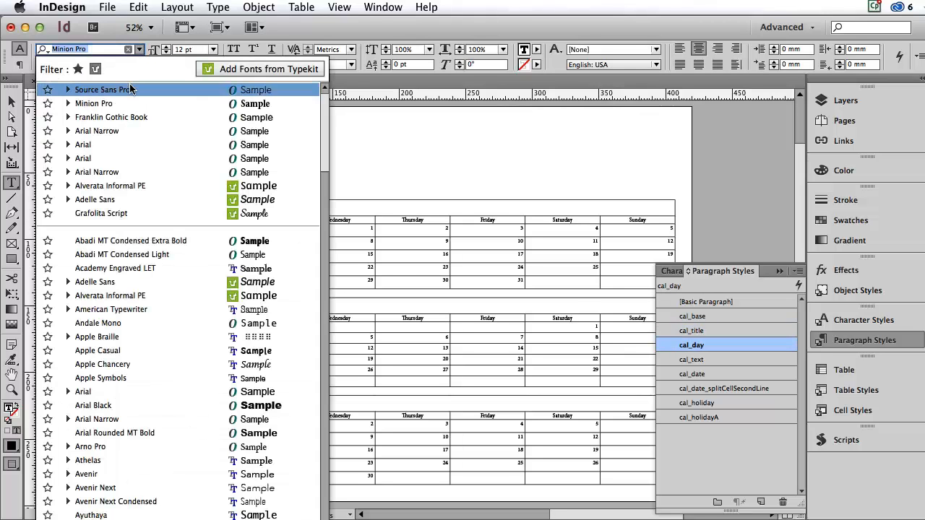
click(132, 88)
click(139, 65)
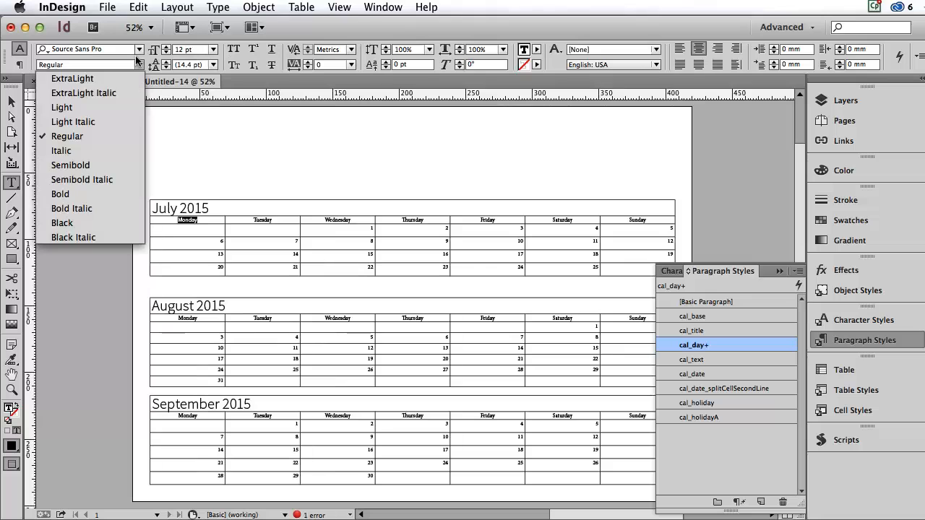
click(75, 108)
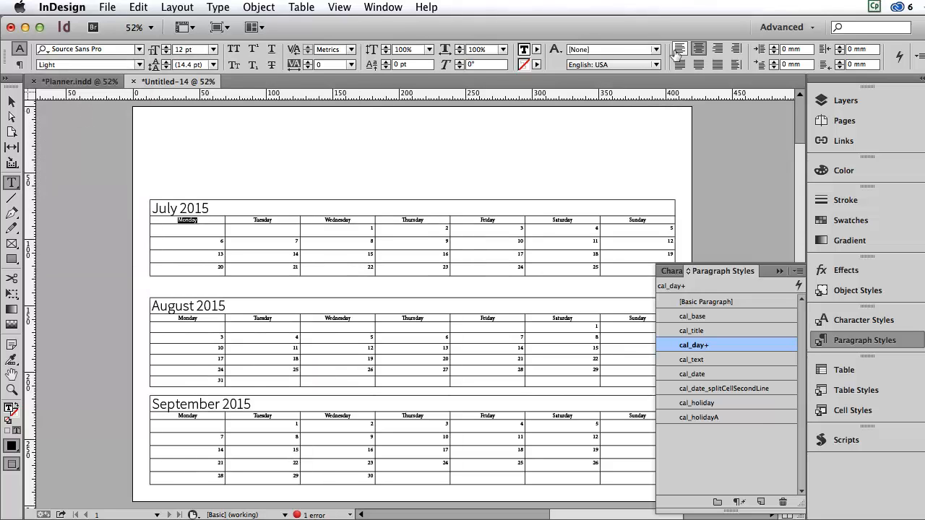
click(715, 49)
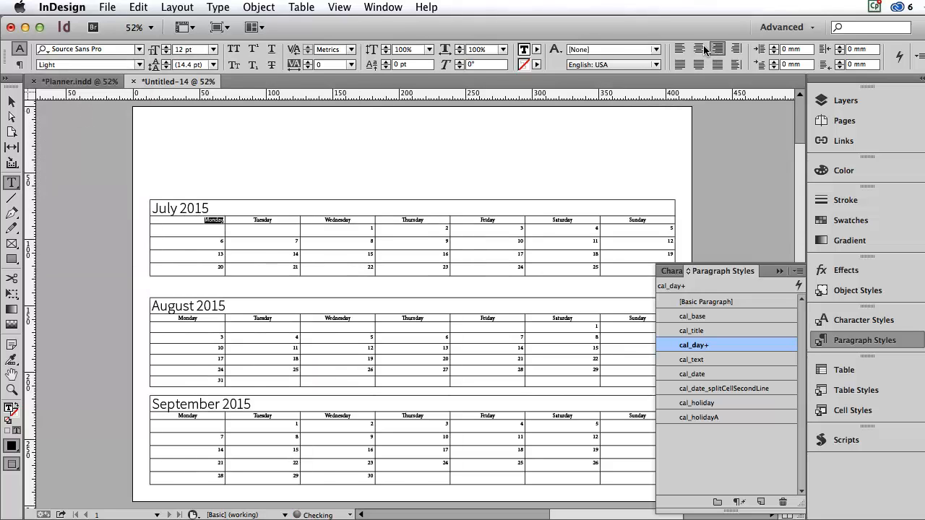
click(797, 272)
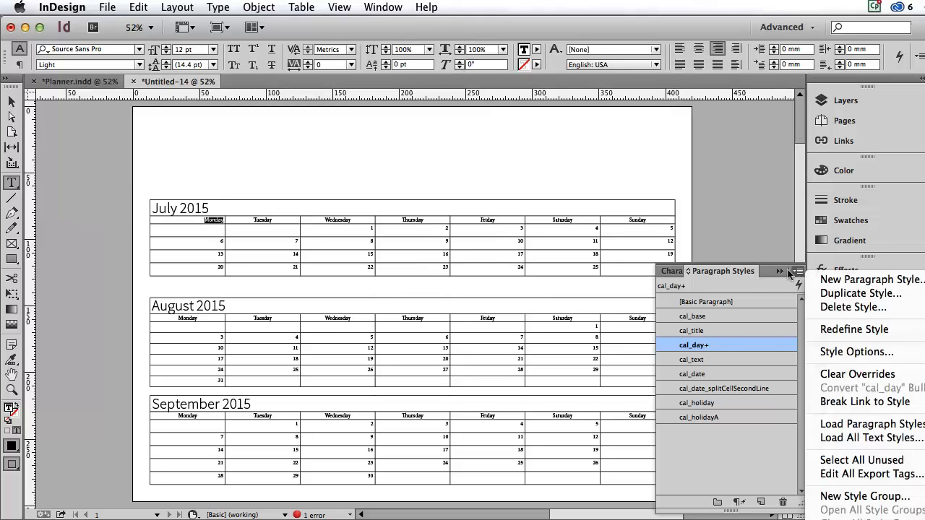
click(824, 331)
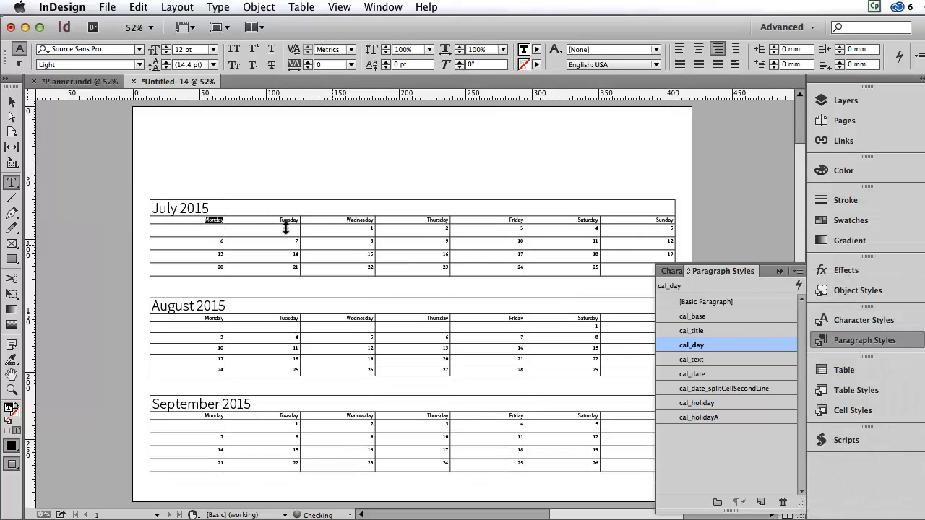
Set the date 6 in July to Source Sans Pro Regular and redefine the cal_date paragraph style from it.
click(213, 232)
drag(224, 241, 219, 240)
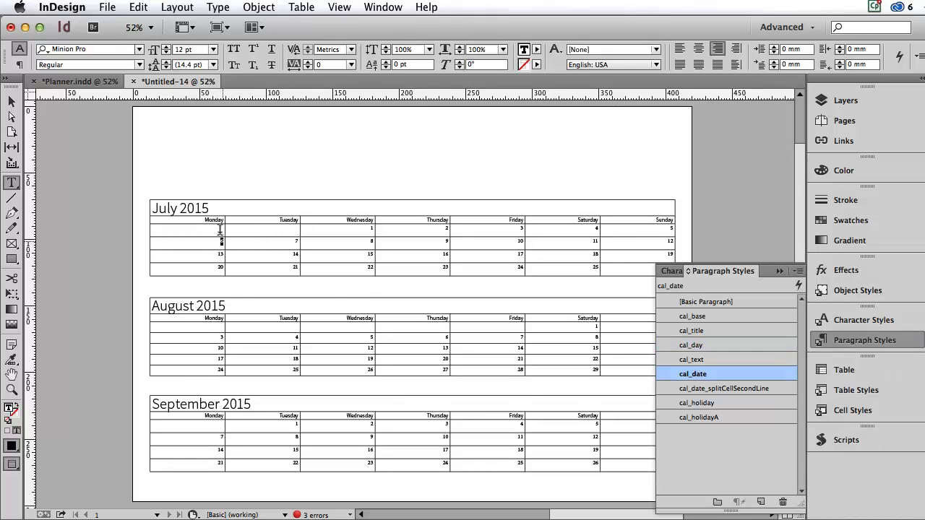
click(135, 49)
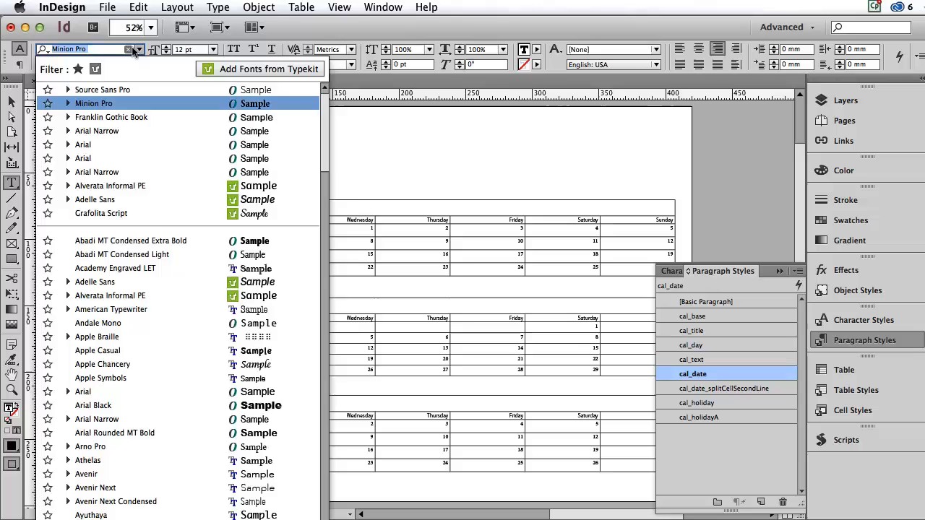
click(108, 88)
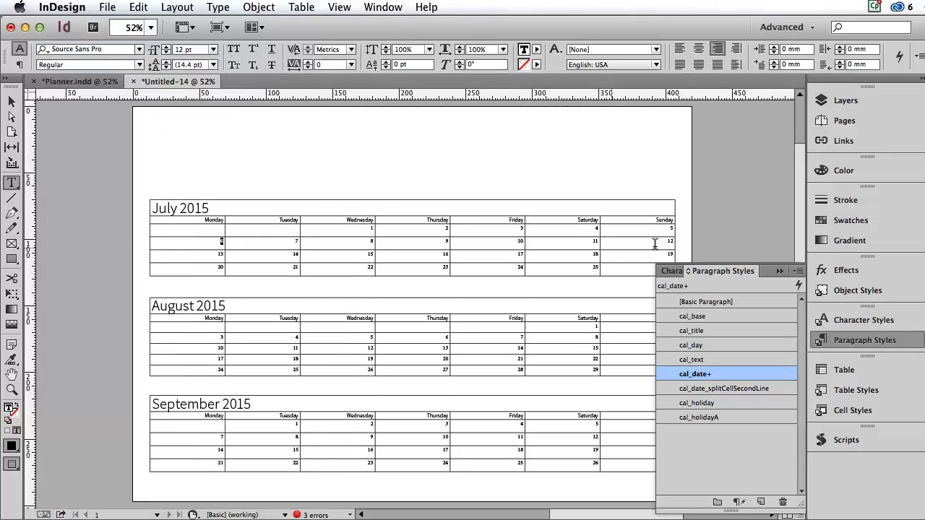
click(799, 271)
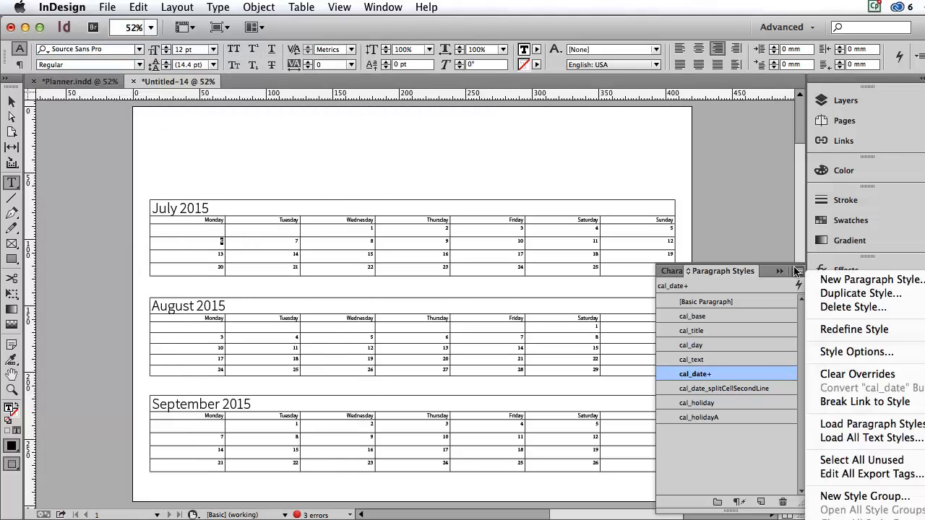
click(838, 329)
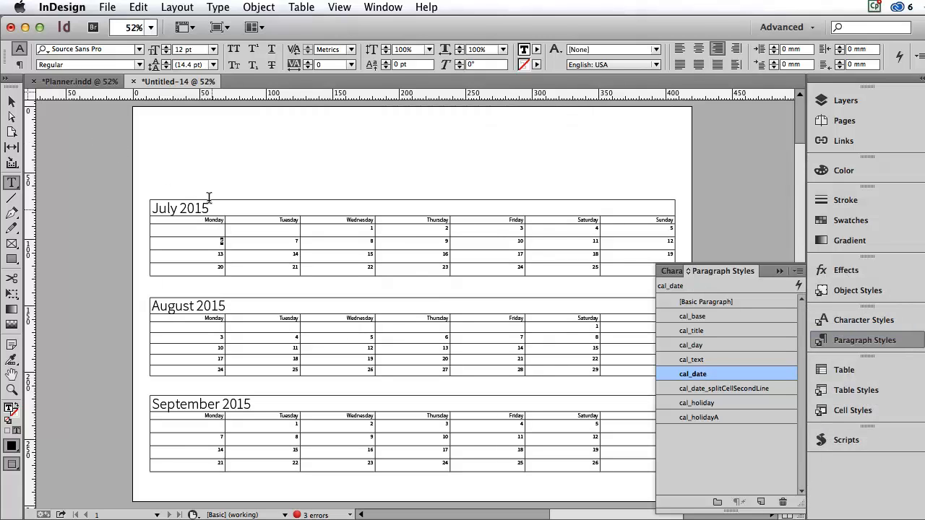
Set the cell stroke weight of the cal_title cell style used by the July 2015 heading to 0.
click(152, 195)
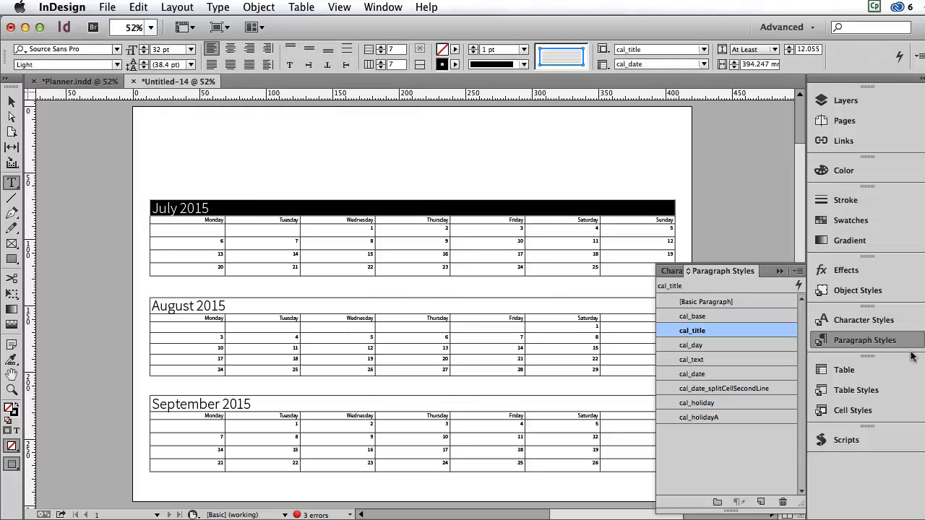
click(871, 410)
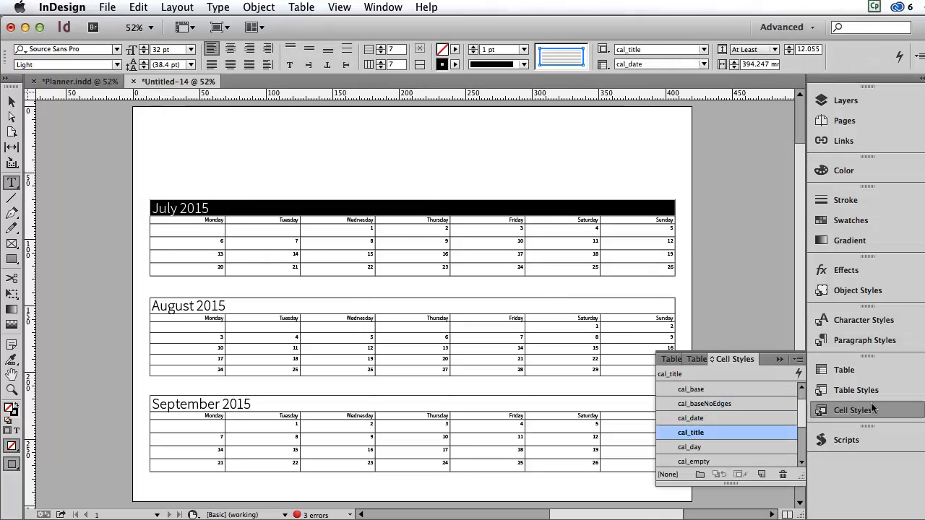
double_click(711, 431)
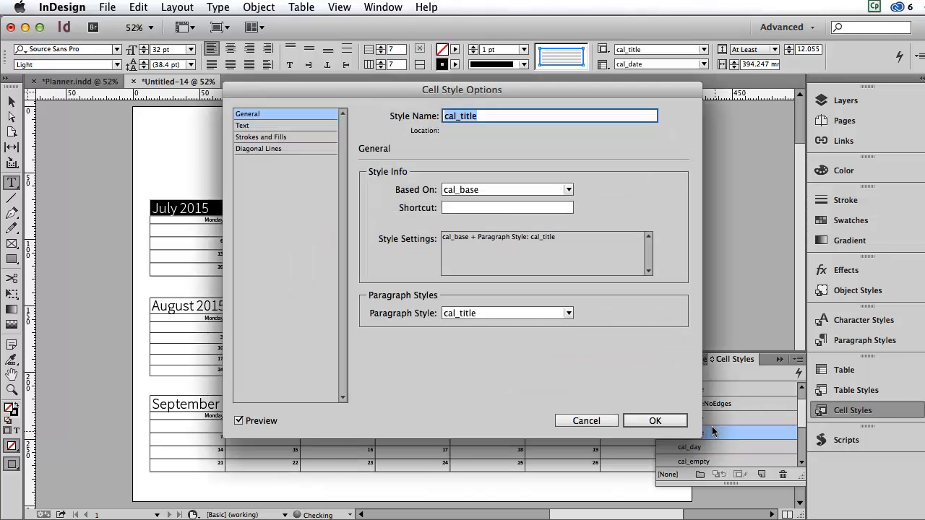
drag(394, 90, 521, 136)
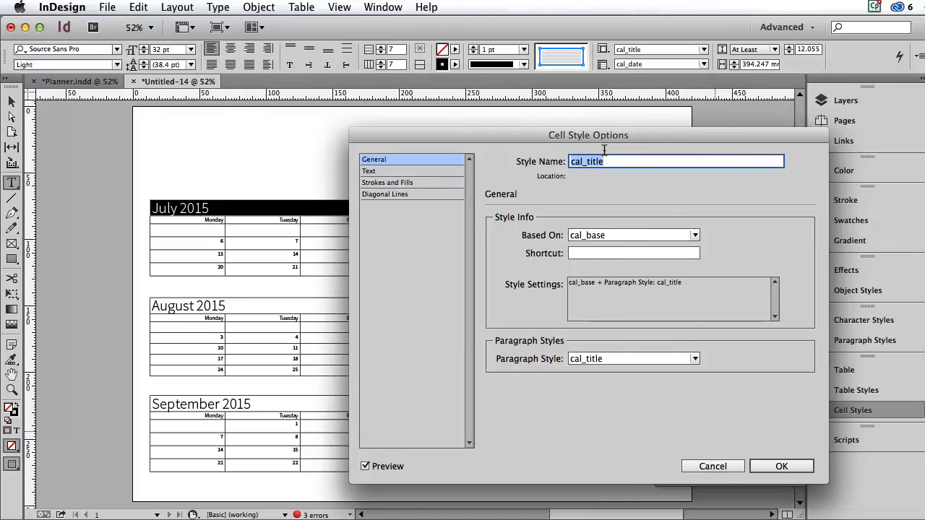
click(384, 183)
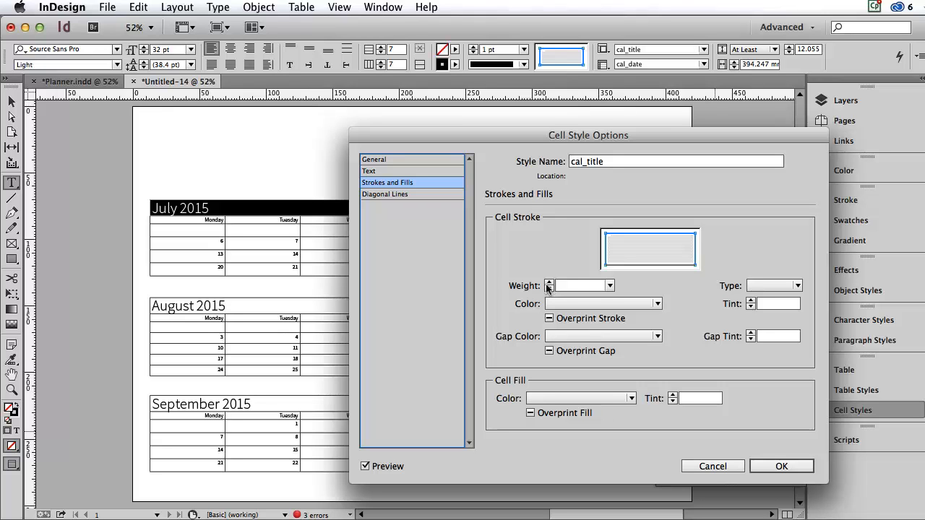
click(563, 286)
text(0)
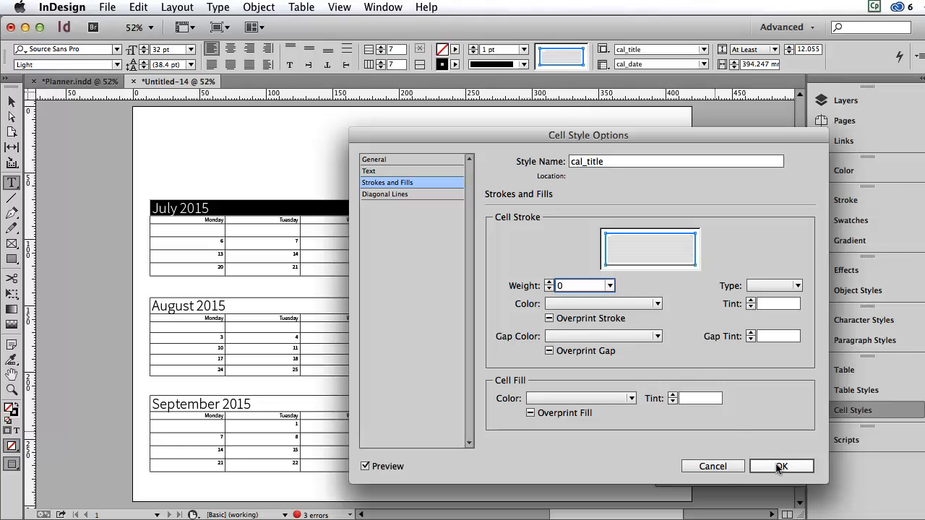
click(780, 466)
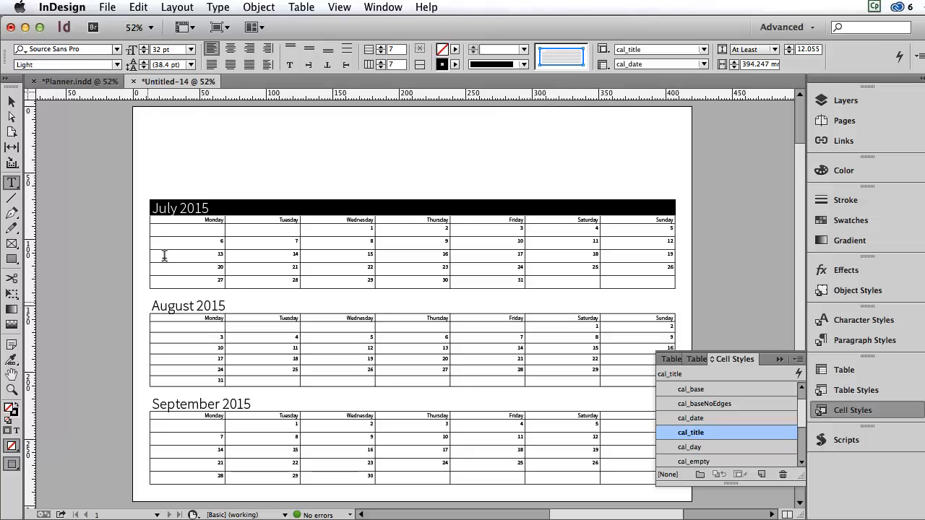
click(219, 206)
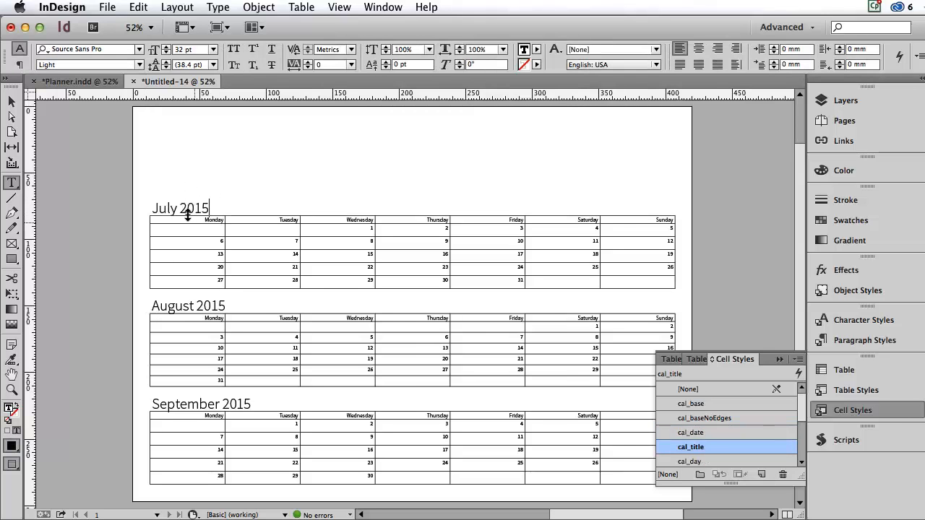
Give the cal_day cell style used by the weekday row a green C=75 M=5 Y=100 cell fill at 50% tint.
drag(200, 209, 651, 215)
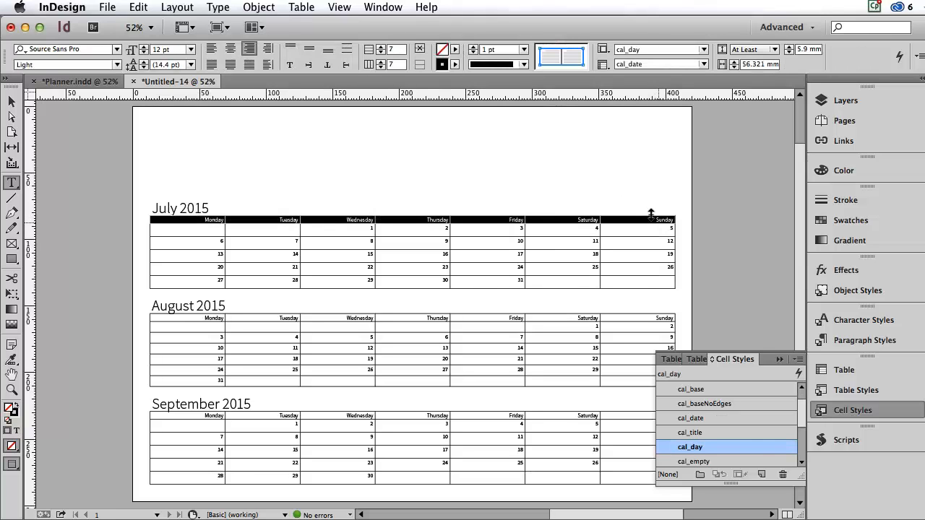
double_click(738, 443)
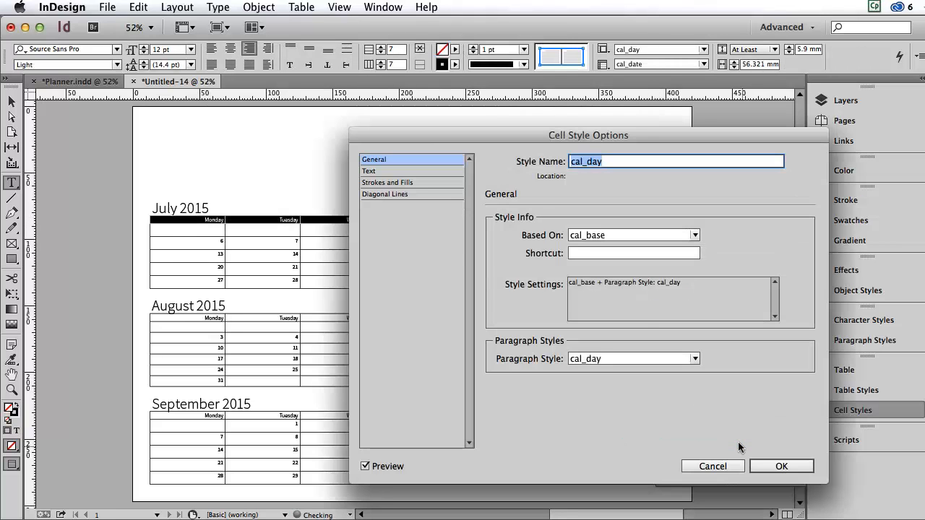
click(393, 182)
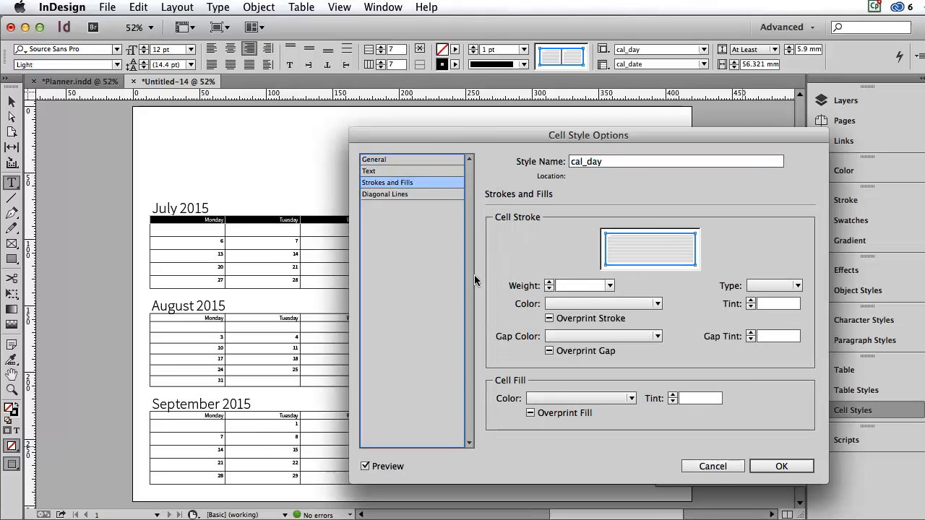
click(557, 398)
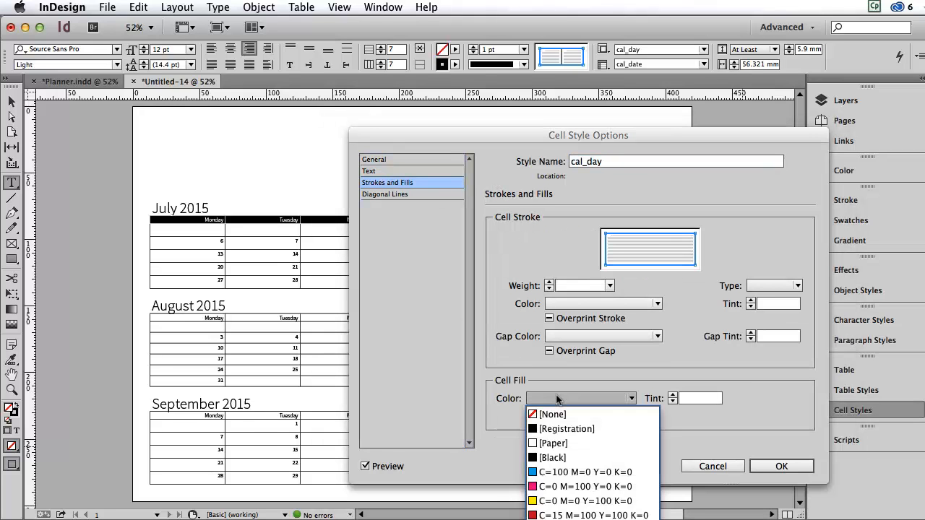
click(589, 519)
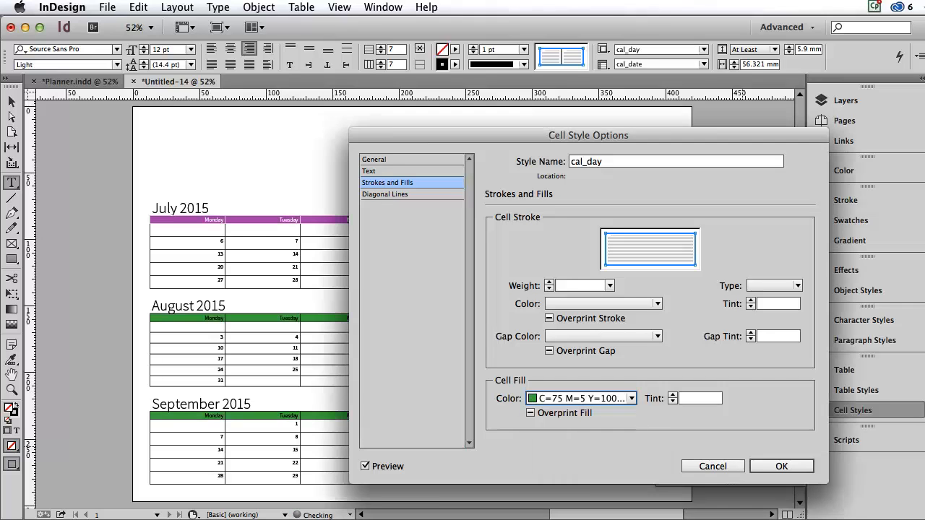
click(695, 396)
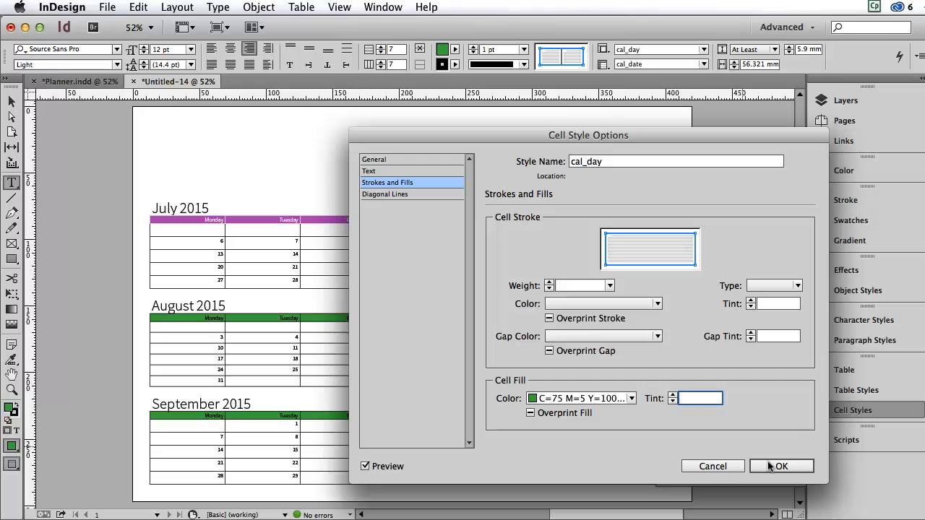
key(Tab)
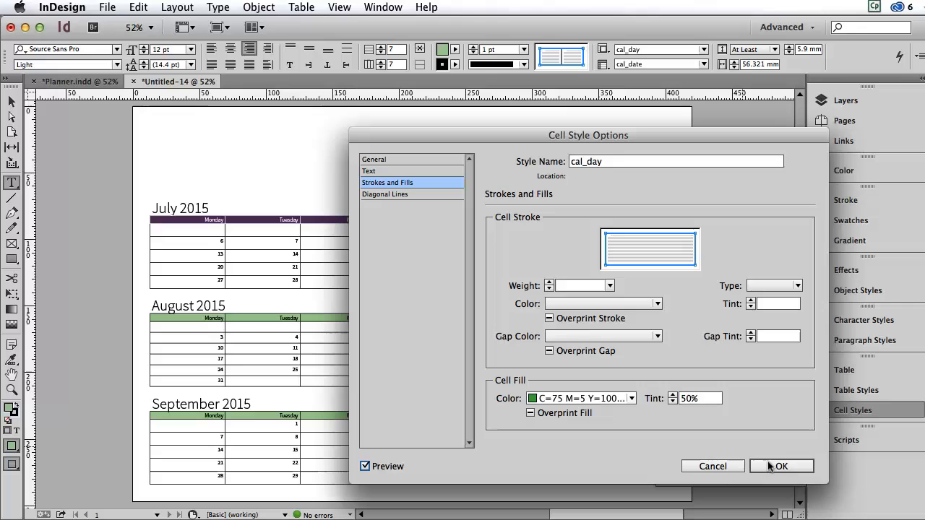
click(772, 466)
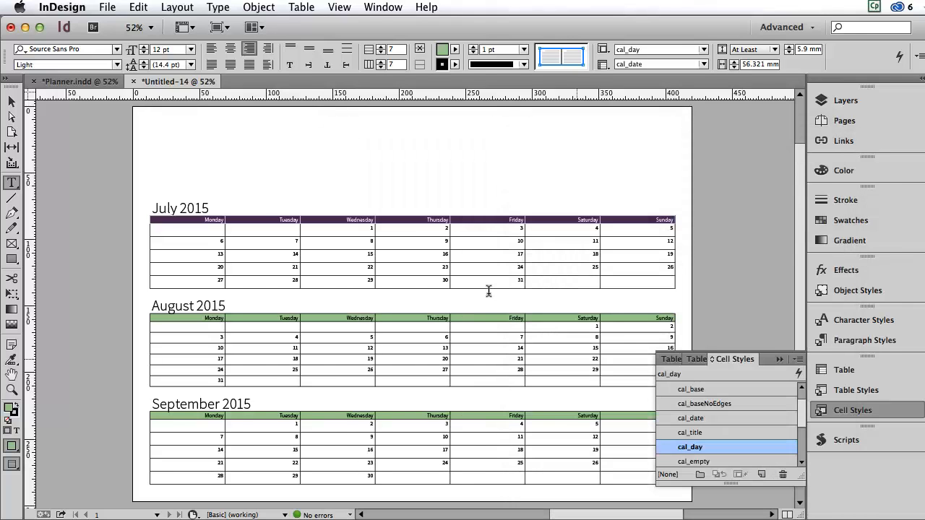
click(415, 308)
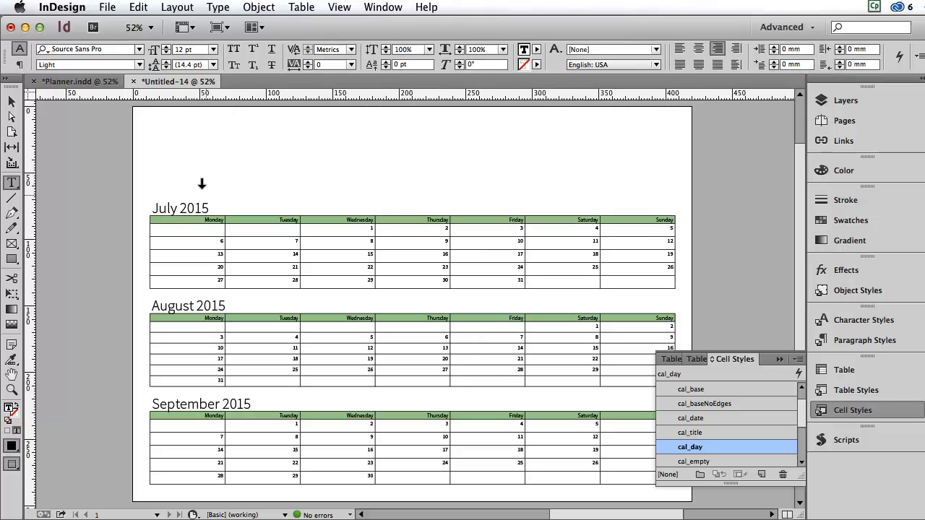
Make the green weekday header row slightly taller in the July, August and September calendars.
drag(194, 217, 193, 220)
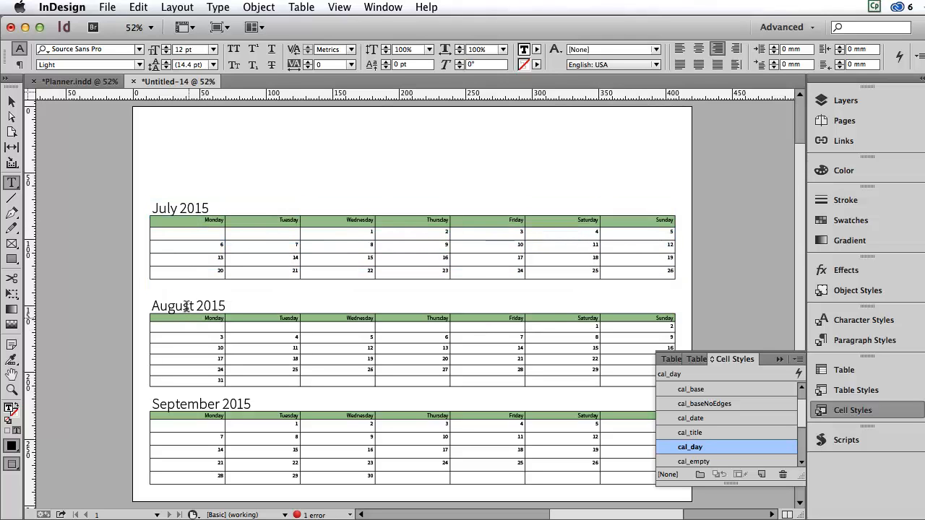
drag(183, 312, 184, 315)
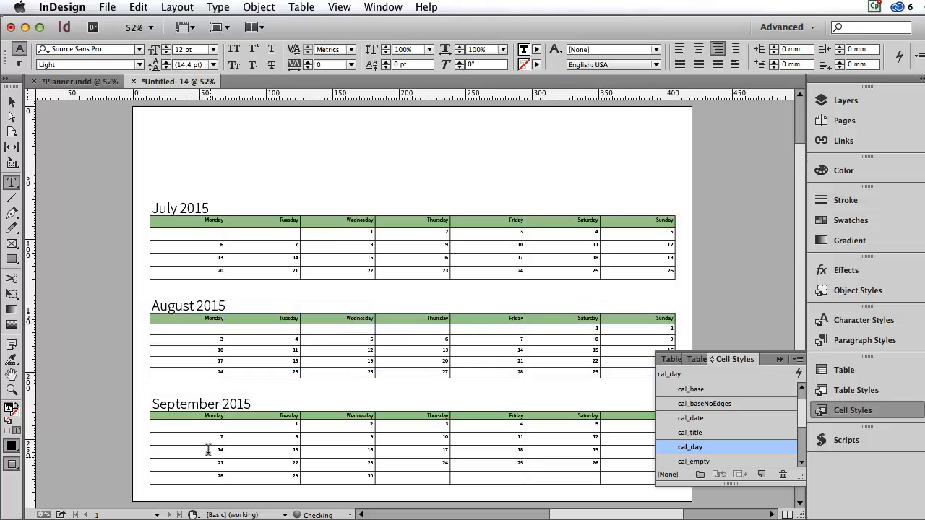
click(194, 414)
drag(187, 413, 187, 416)
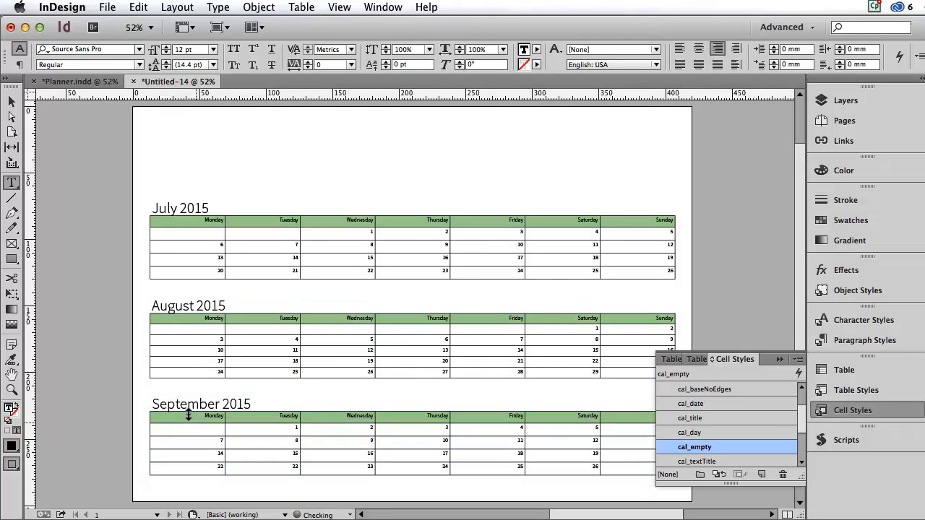
Toggle the calendarHolidays layer's visibility to compare the holiday text with the date cells, leaving the layer hidden.
click(872, 102)
click(662, 118)
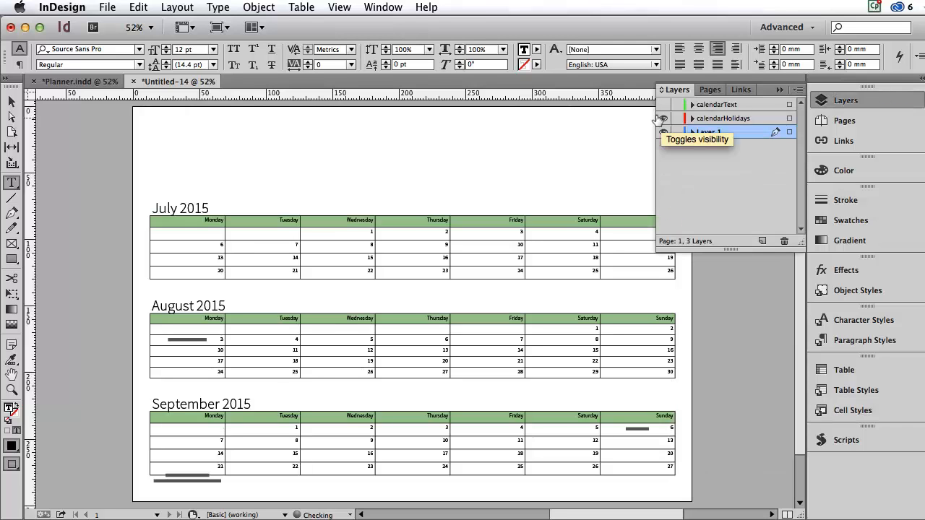
click(662, 119)
click(662, 118)
click(662, 118)
Extend the lower edges of the September, August and July text frames so each holds its last week, with July and September about 71.65 mm high.
click(12, 101)
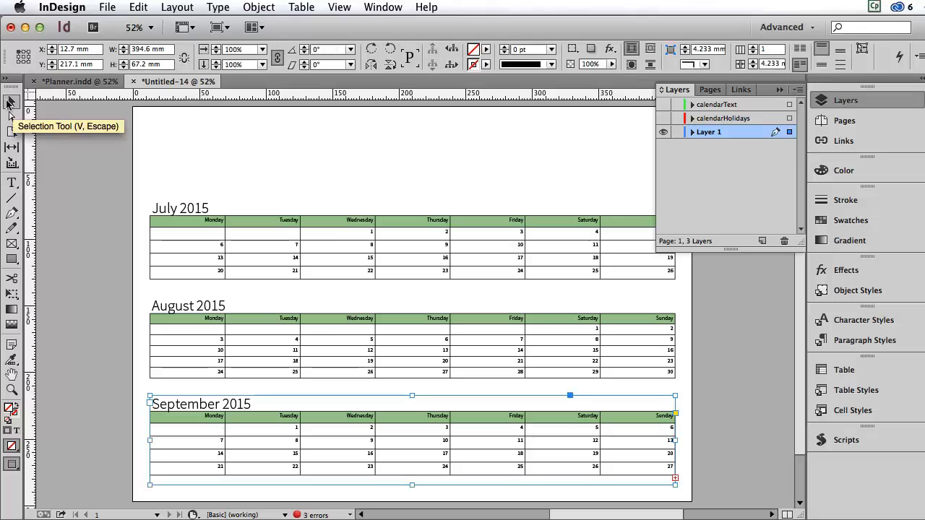
drag(407, 481, 408, 491)
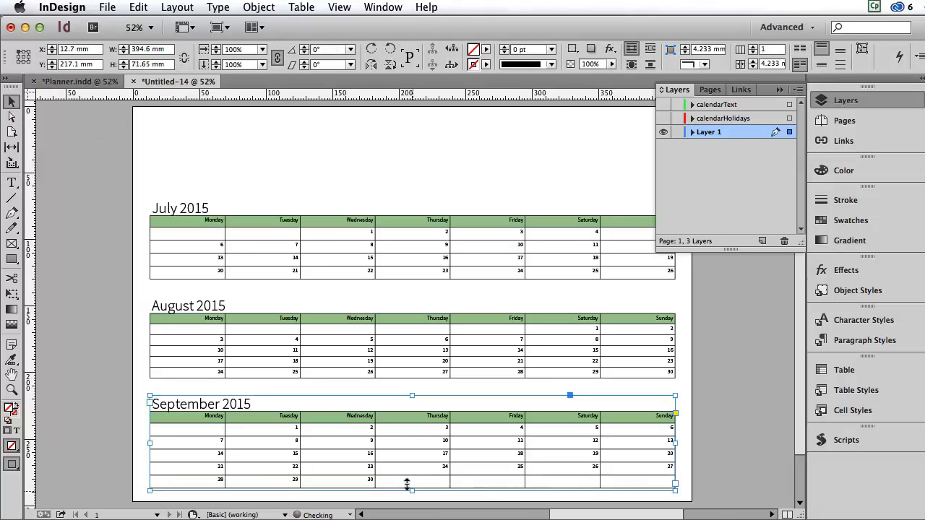
click(435, 376)
drag(404, 382, 405, 396)
click(423, 286)
drag(410, 288, 409, 295)
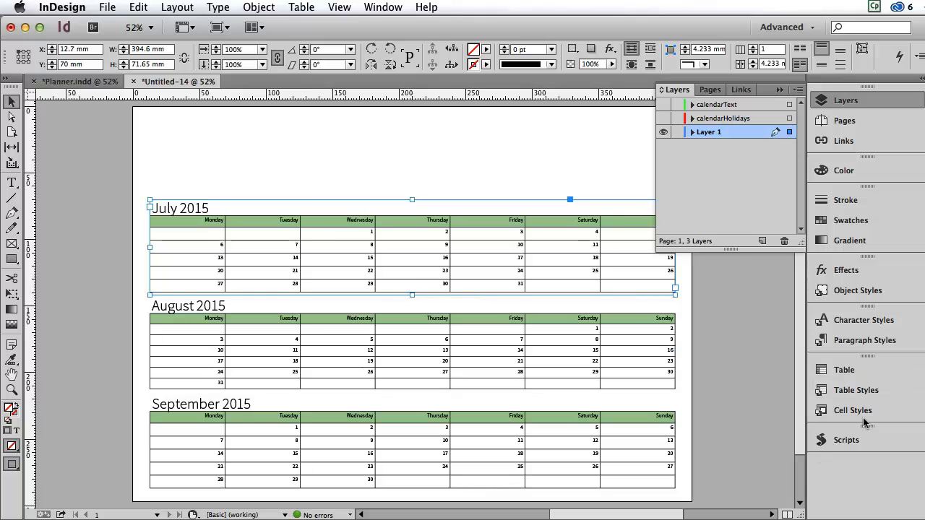
Run the realignCalendarTables.js script on the July, August and September calendar frames one after another.
click(842, 440)
double_click(737, 489)
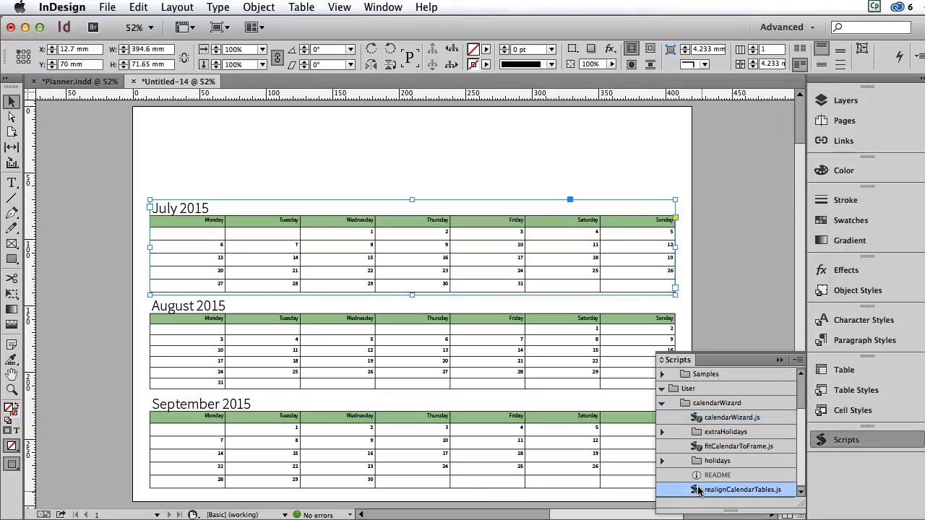
click(615, 364)
double_click(737, 489)
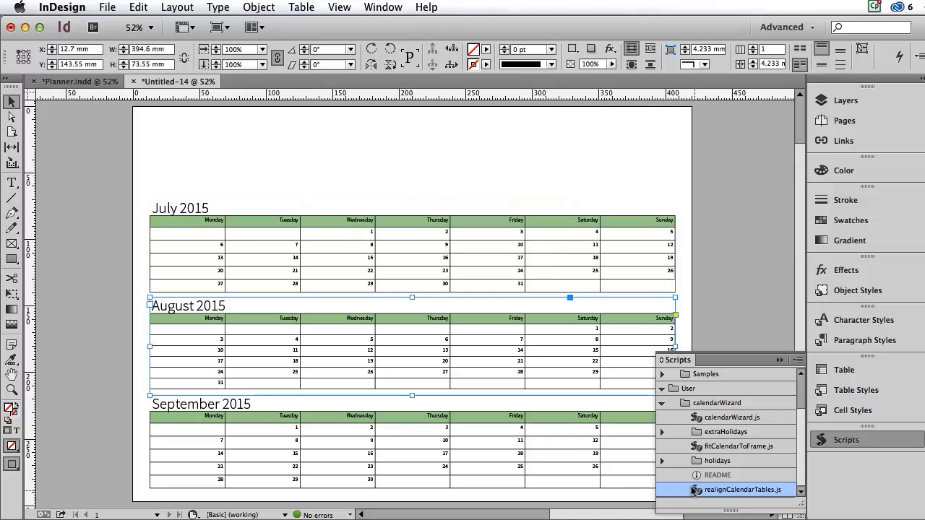
click(556, 490)
double_click(695, 491)
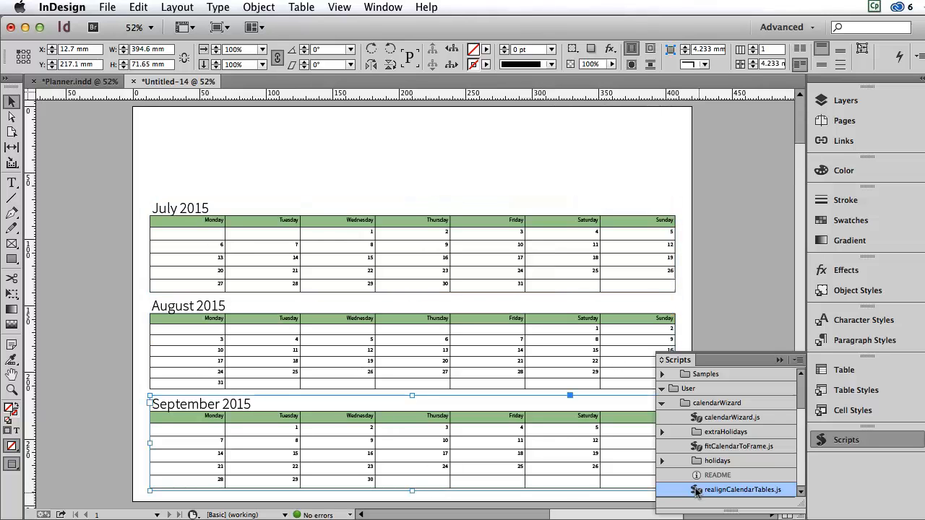
click(846, 440)
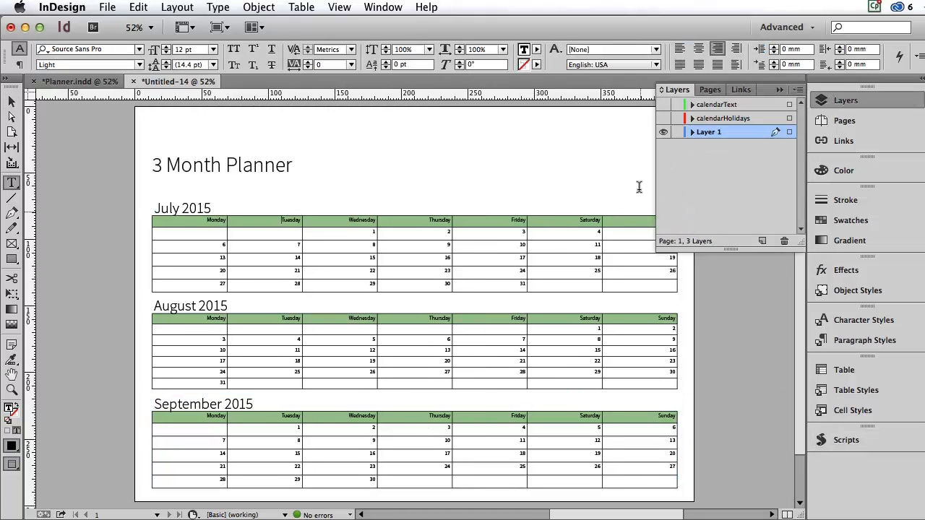
Show the calendarText and calendarHolidays layers and examine how the holiday text lines up with the date cells.
click(662, 117)
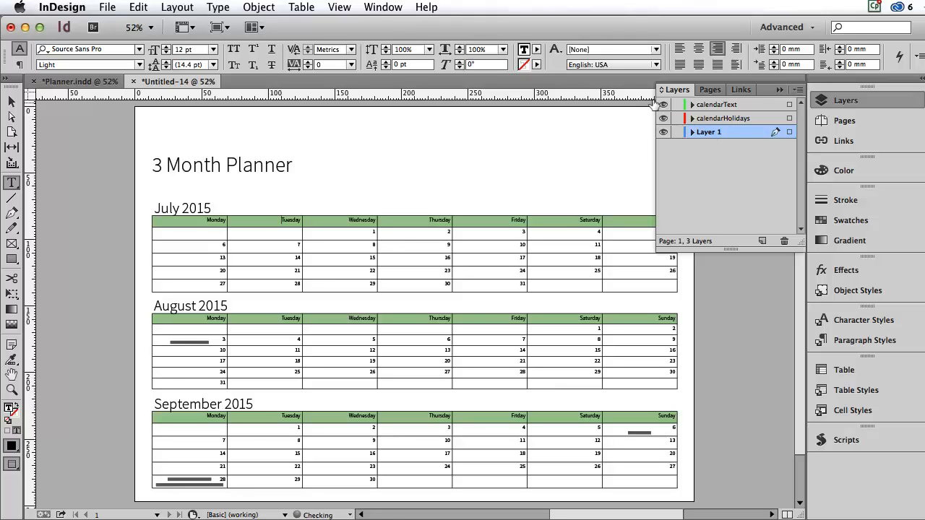
drag(195, 335, 197, 344)
click(196, 344)
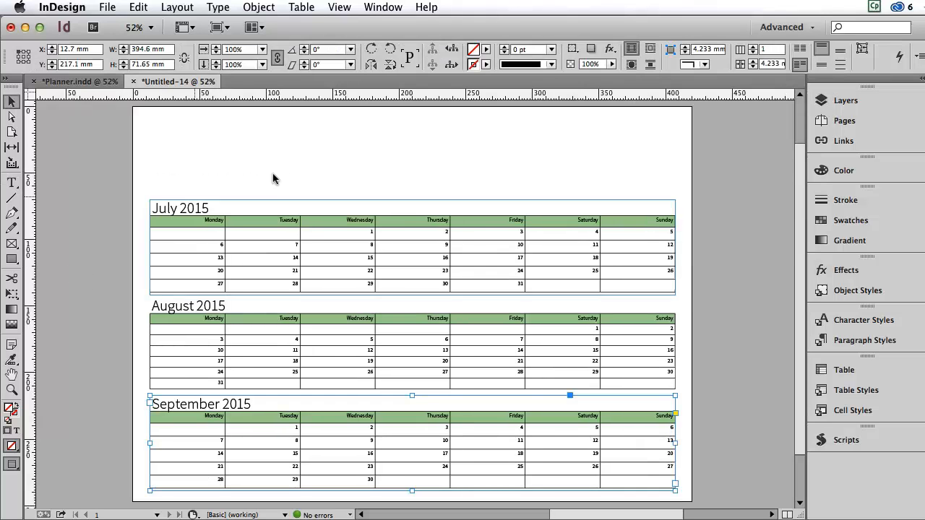
Create a text frame as wide as the calendars above July 2015 and enter the title 3 Month Planner.
click(275, 176)
click(12, 183)
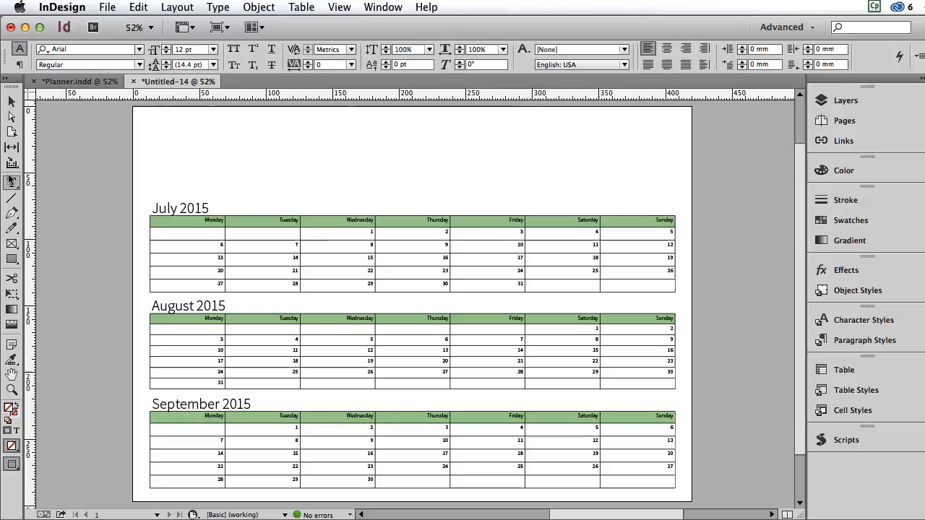
drag(150, 130, 672, 177)
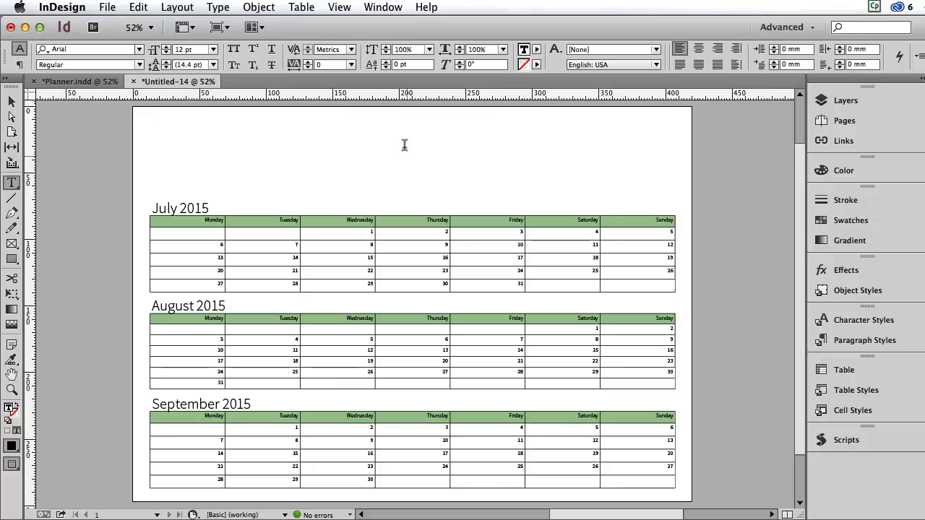
text(3 Month Planner)
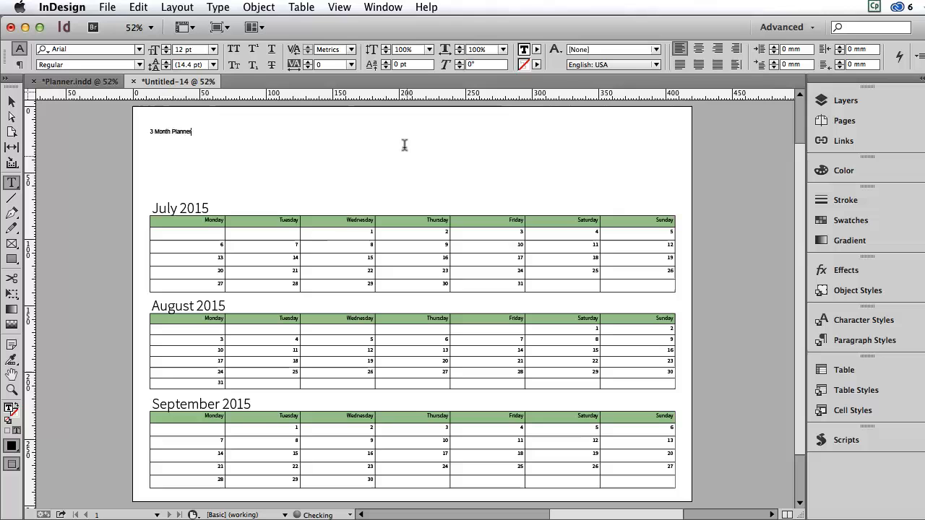
Format the 3 Month Planner title in Source Sans Pro Light at 45 pt.
drag(201, 127, 118, 118)
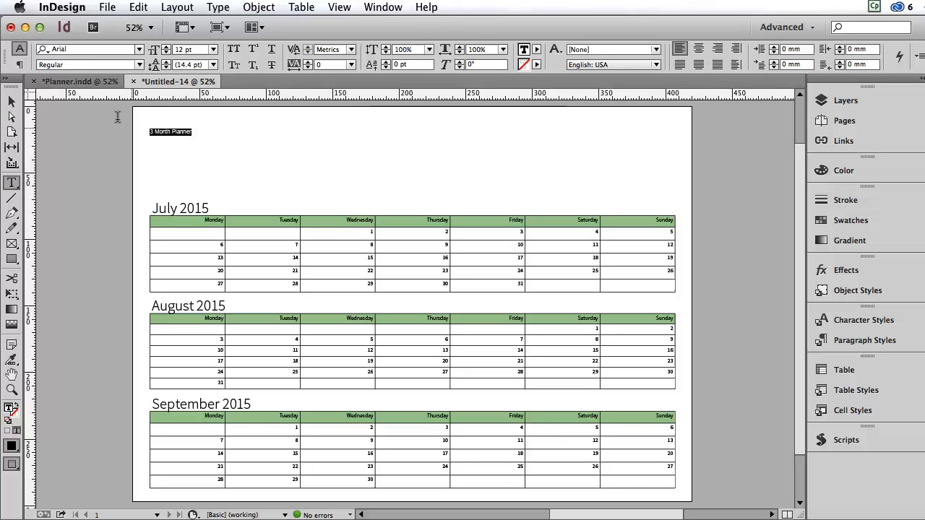
click(137, 49)
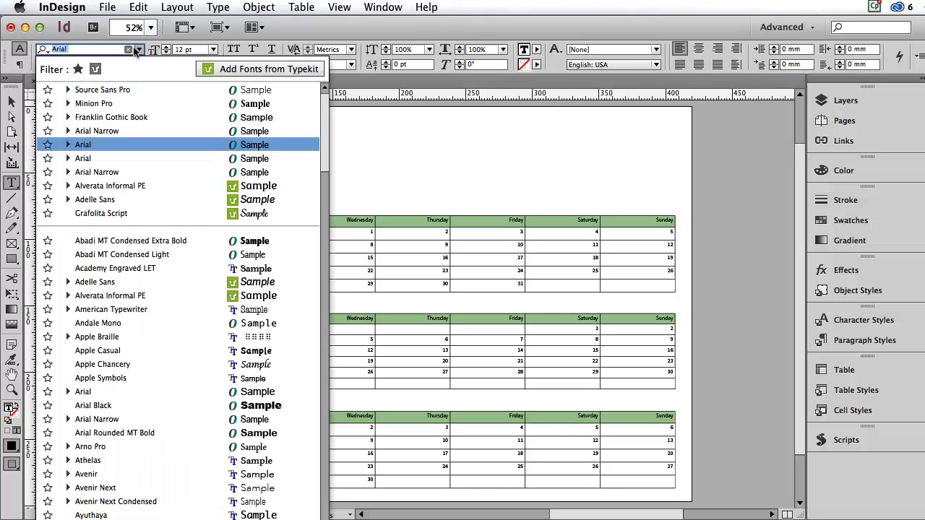
click(113, 90)
click(139, 65)
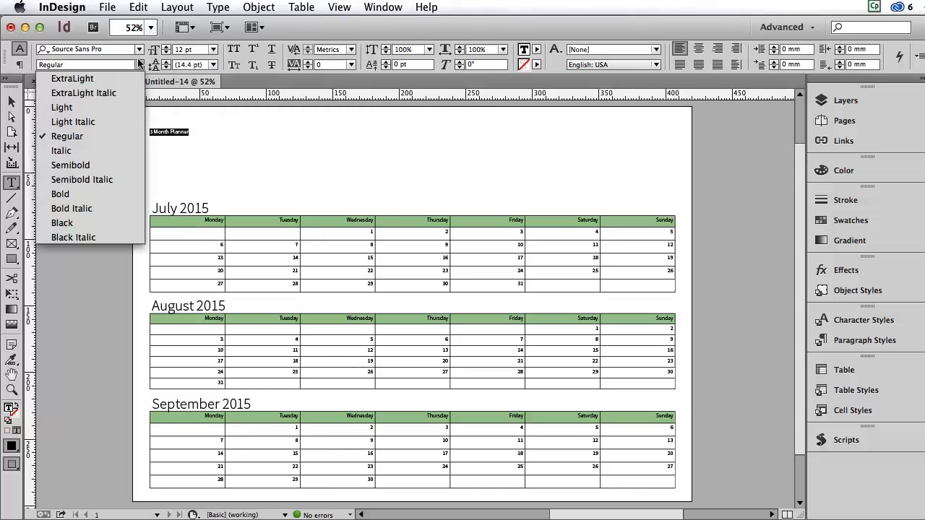
click(101, 98)
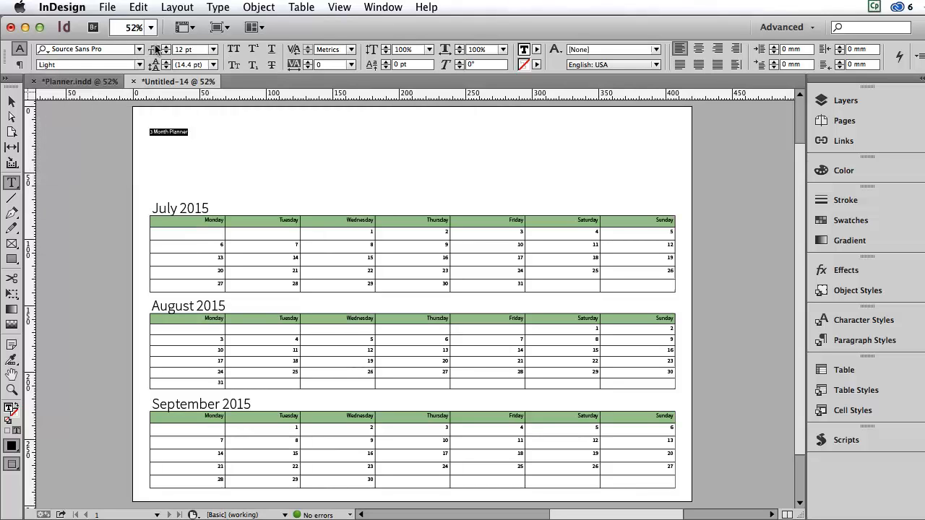
click(156, 50)
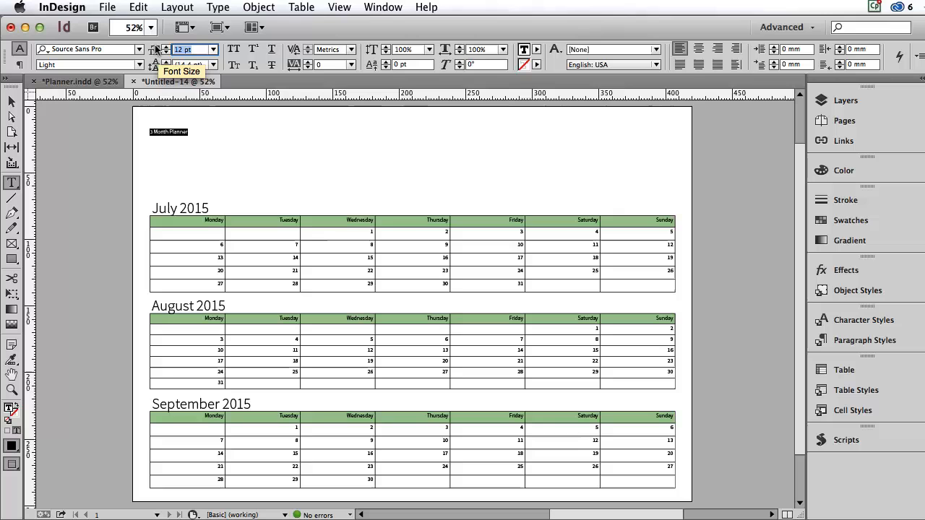
text(45)
key(Return)
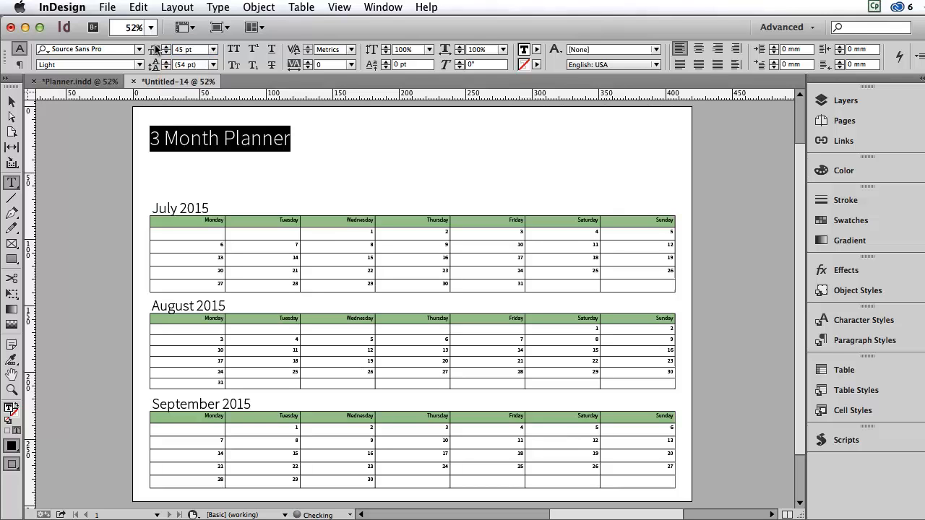
Move the title's text frame straight down so the title sits closer to the July 2015 calendar, and deselect it.
click(12, 101)
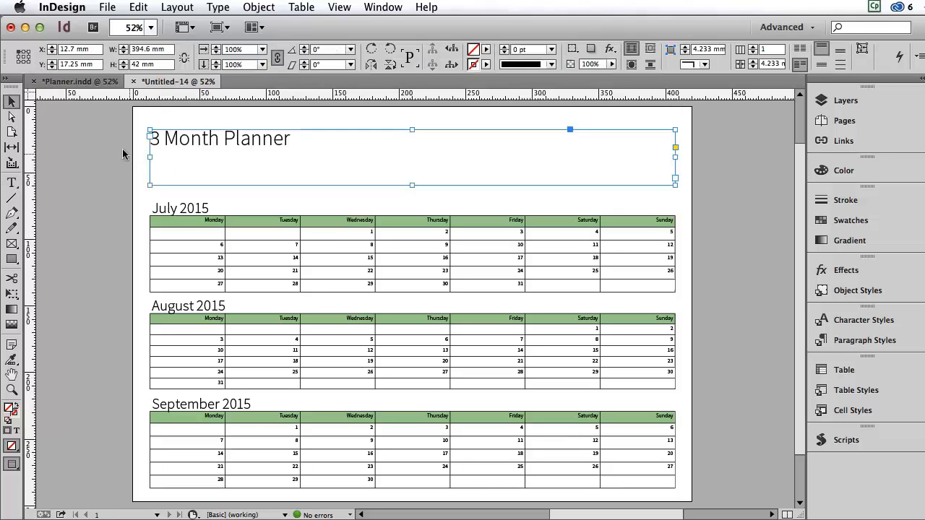
click(122, 154)
drag(170, 146, 171, 172)
click(61, 152)
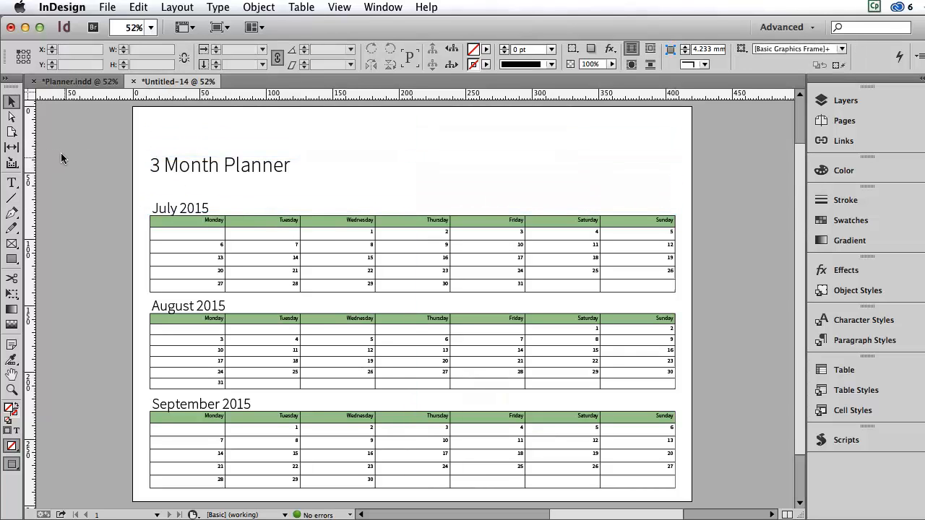